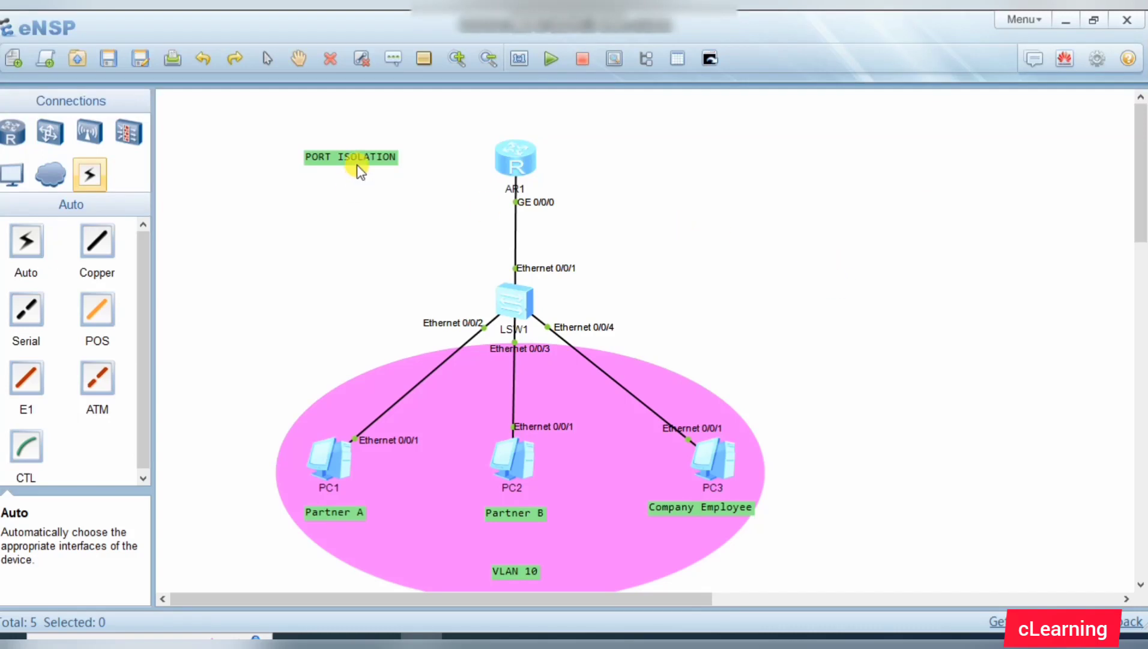
Step: Slightly reposition the PORT ISOLATION title, PC1, PC2, the Partner B label and the pink VLAN 10 ellipse in the topology
{"action": "left_click_drag", "start_coordinate": [351, 162], "coordinate": [362, 185]}
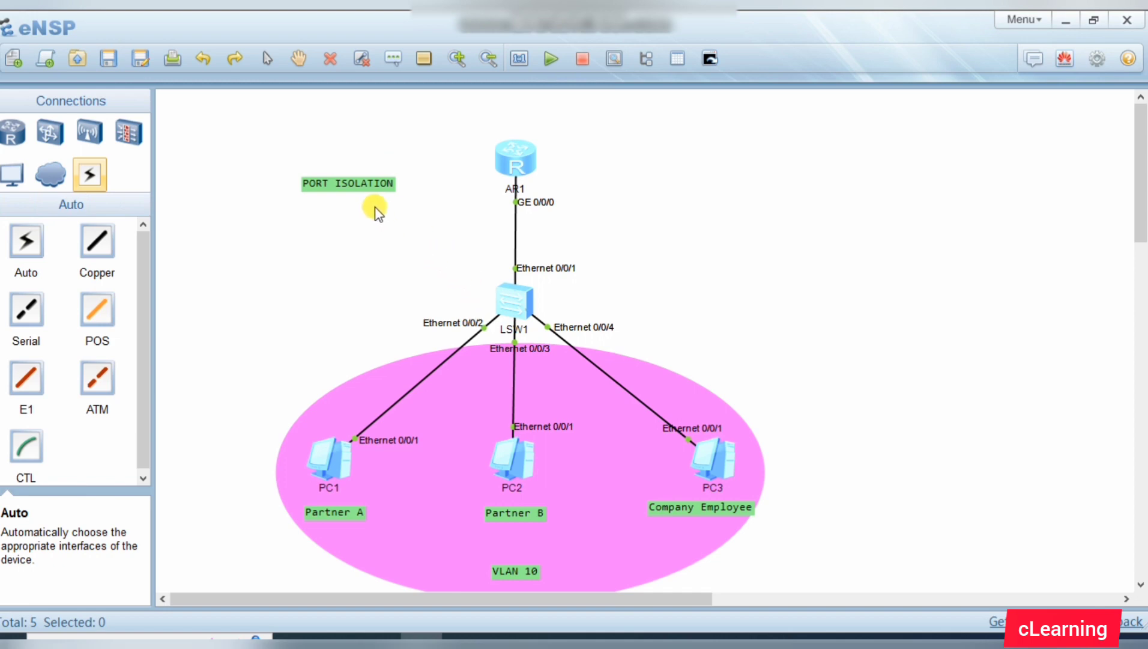
{"action": "left_click_drag", "start_coordinate": [511, 454], "coordinate": [509, 459]}
{"action": "left_click", "coordinate": [309, 447]}
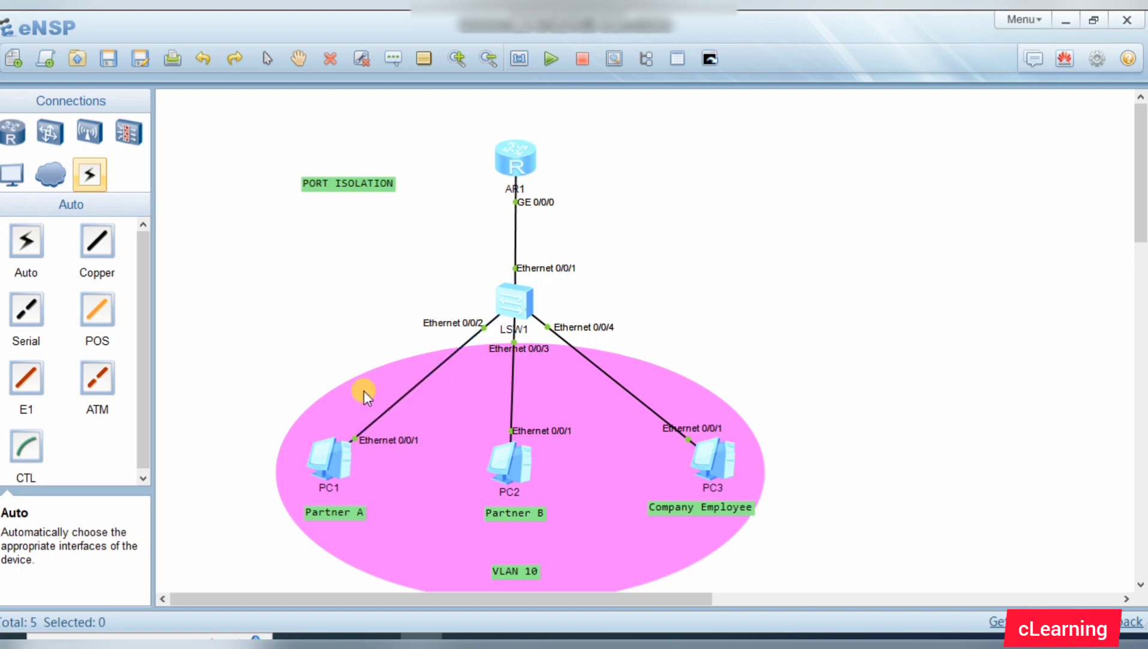
{"action": "left_click_drag", "start_coordinate": [331, 461], "coordinate": [331, 450]}
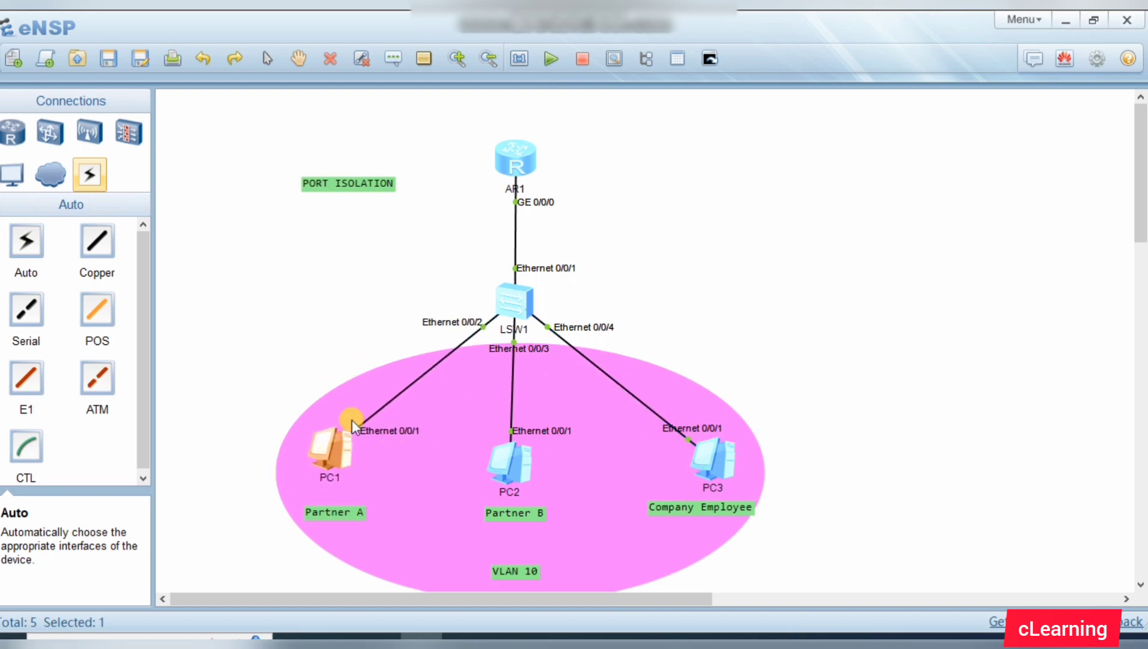
{"action": "left_click_drag", "start_coordinate": [453, 436], "coordinate": [447, 433]}
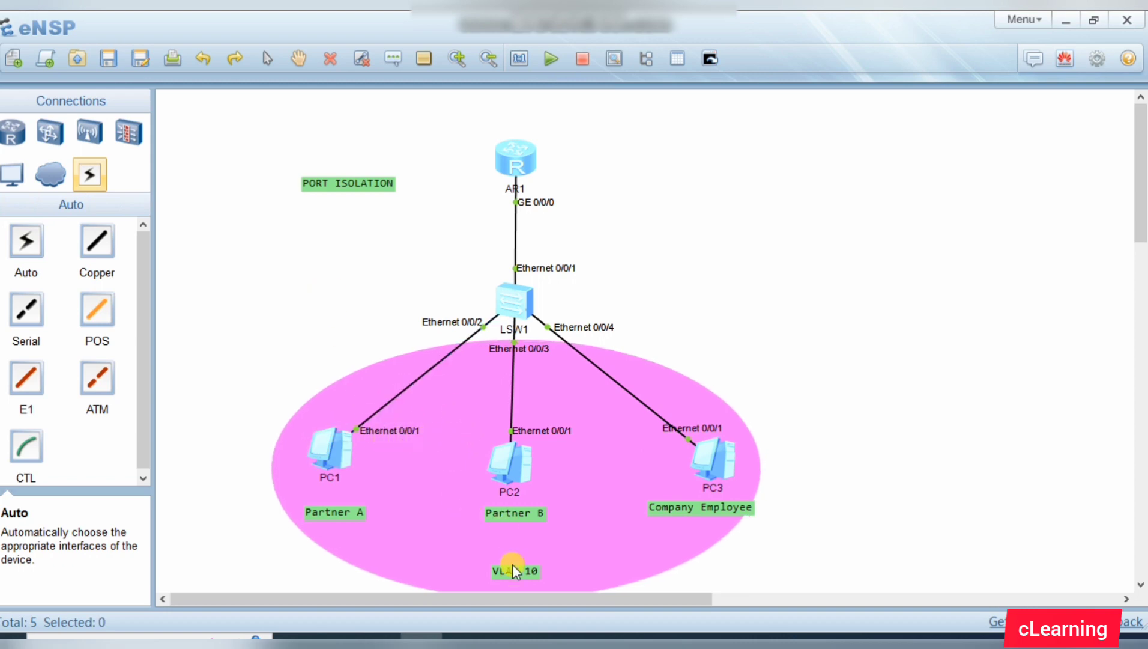
{"action": "left_click_drag", "start_coordinate": [465, 411], "coordinate": [465, 415]}
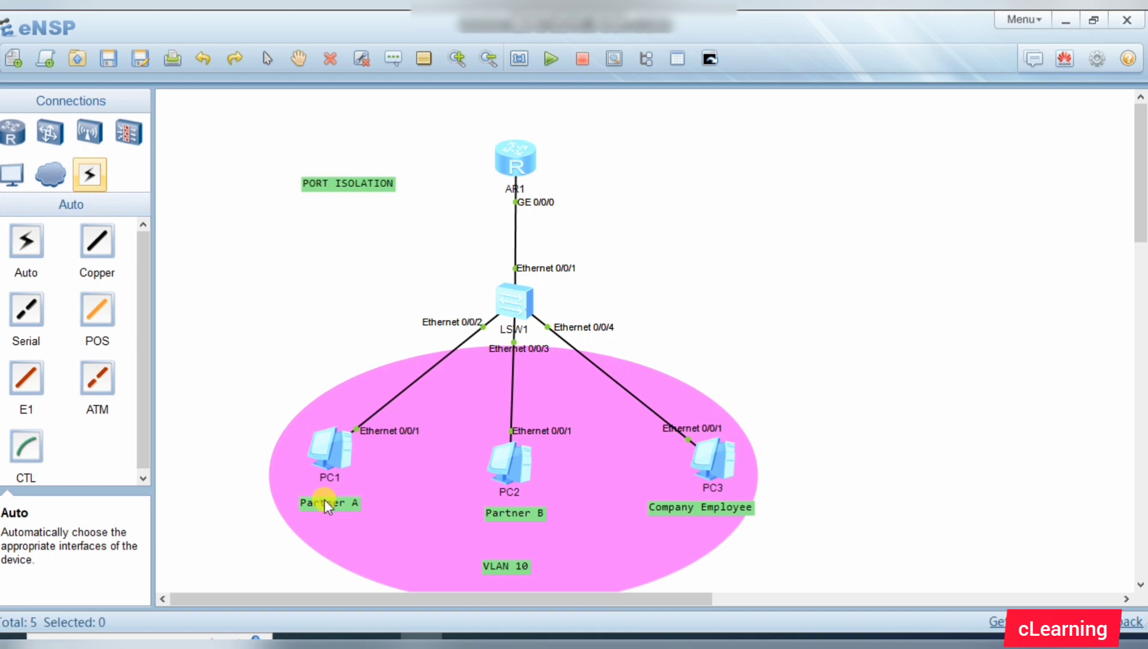
{"action": "left_click_drag", "start_coordinate": [488, 511], "coordinate": [476, 507]}
{"action": "mouse_move", "coordinate": [313, 183]}
{"action": "left_mouse_down"}
{"action": "mouse_move", "coordinate": [307, 210]}
{"action": "mouse_move", "coordinate": [318, 172]}
{"action": "left_mouse_up"}
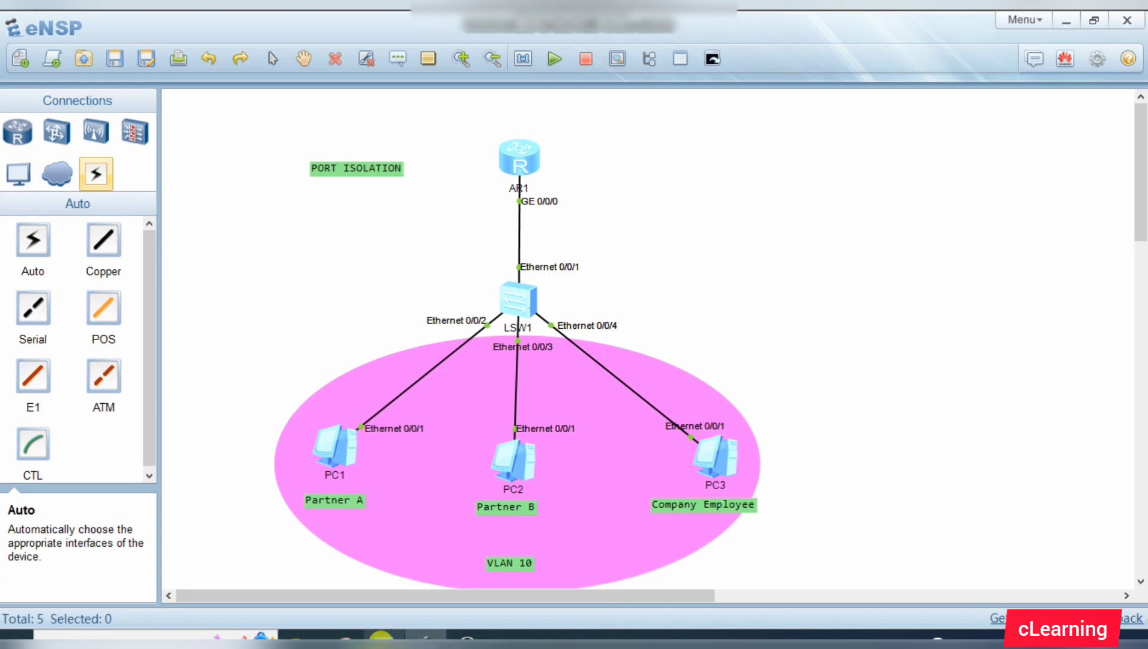
Step: Switch to the image 1.PNG, read the port isolation overview, and return to the topology
{"action": "left_click", "coordinate": [383, 636]}
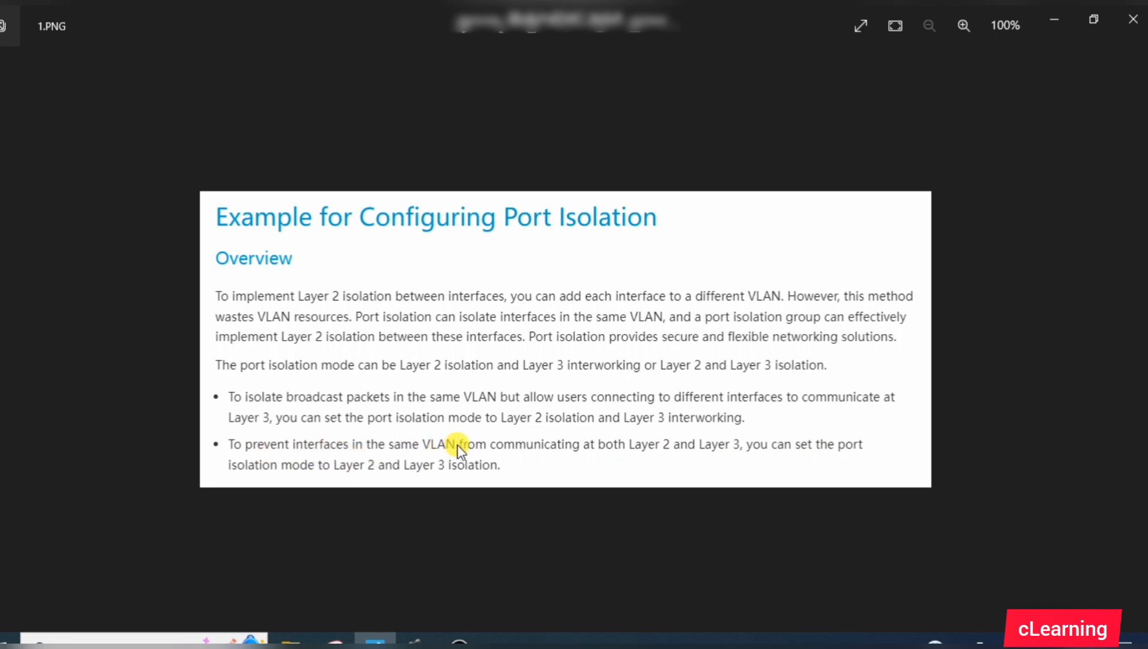
{"action": "left_click", "coordinate": [1046, 14]}
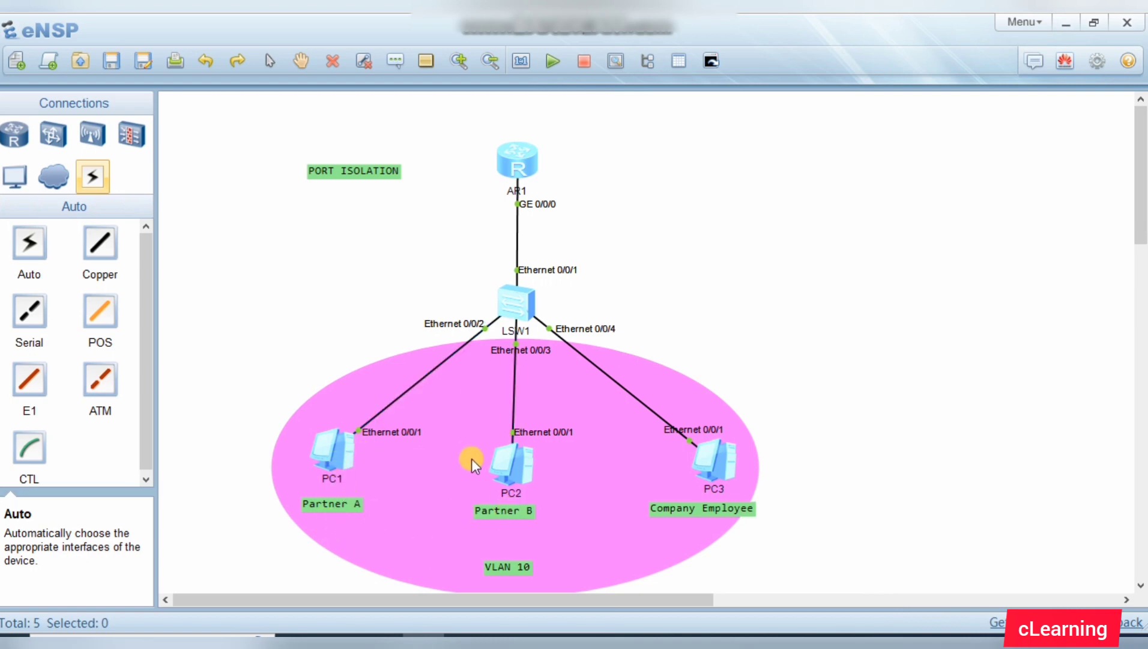
Step: Nudge PC1 and PC2 slightly inside the VLAN 10 area, leaving nothing selected
{"action": "left_click_drag", "start_coordinate": [339, 447], "coordinate": [333, 448]}
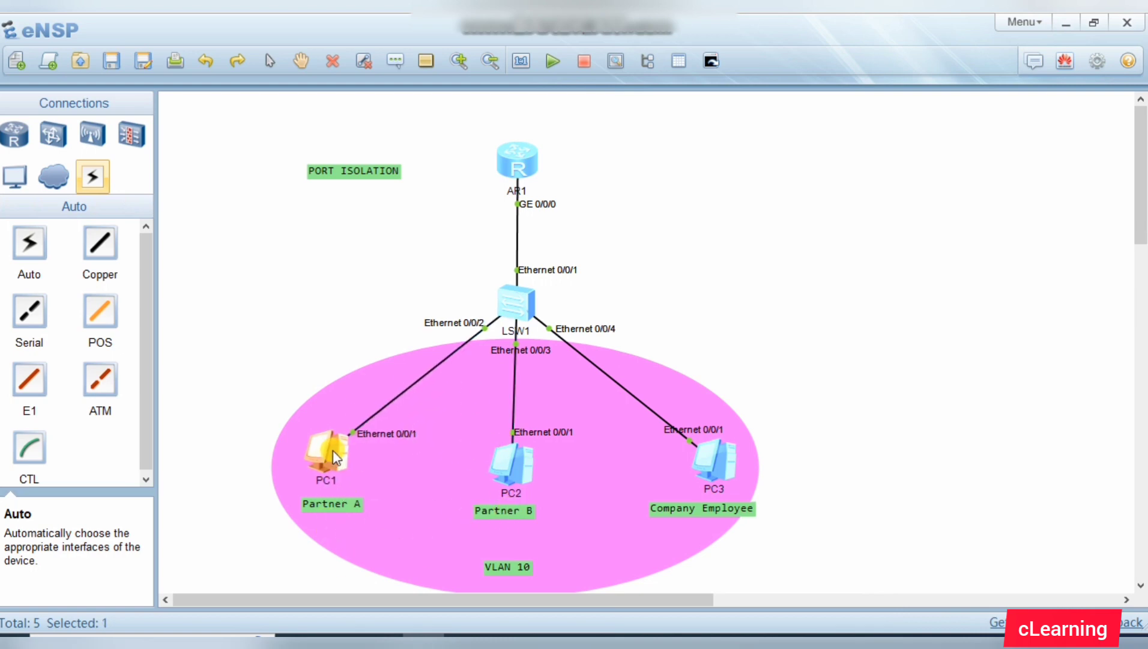
{"action": "left_click", "coordinate": [537, 456]}
{"action": "left_click_drag", "start_coordinate": [539, 455], "coordinate": [542, 452]}
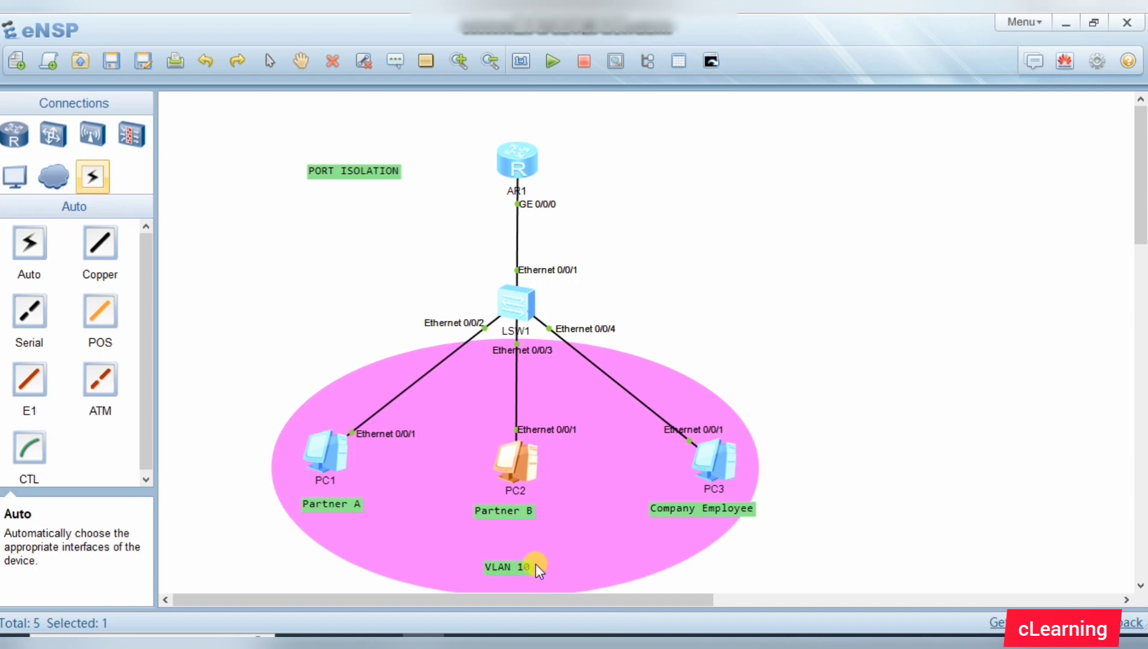
{"action": "left_click", "coordinate": [563, 502]}
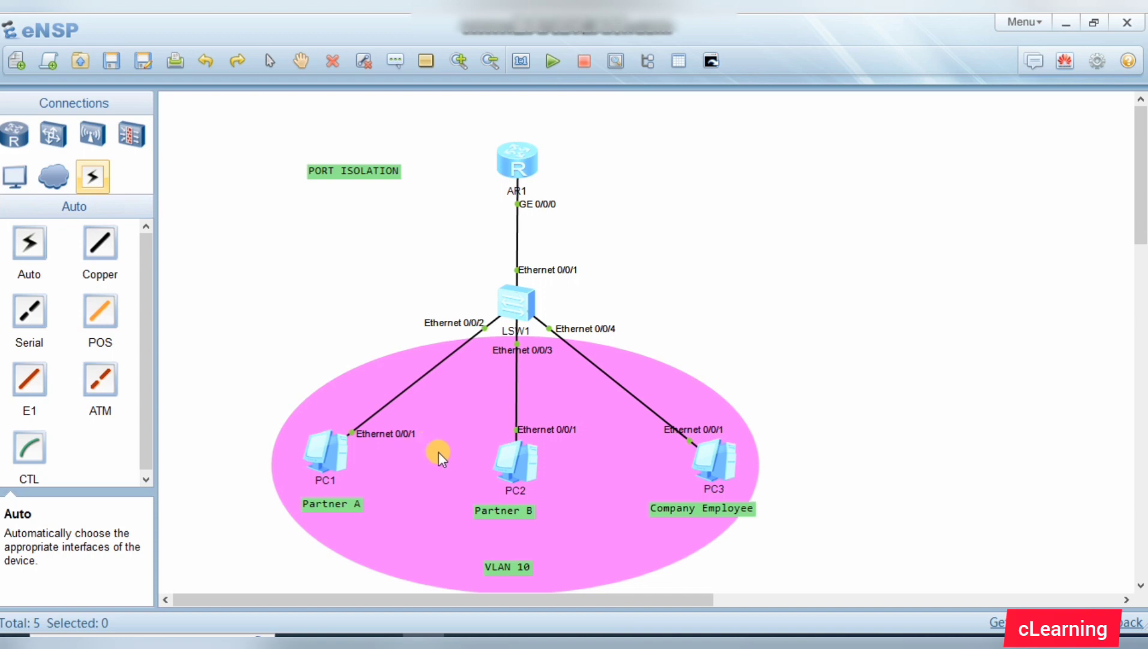
Step: Check the IPv4 address, subnet mask and gateway settings of PC1, PC2 and PC3
{"action": "left_click", "coordinate": [317, 452]}
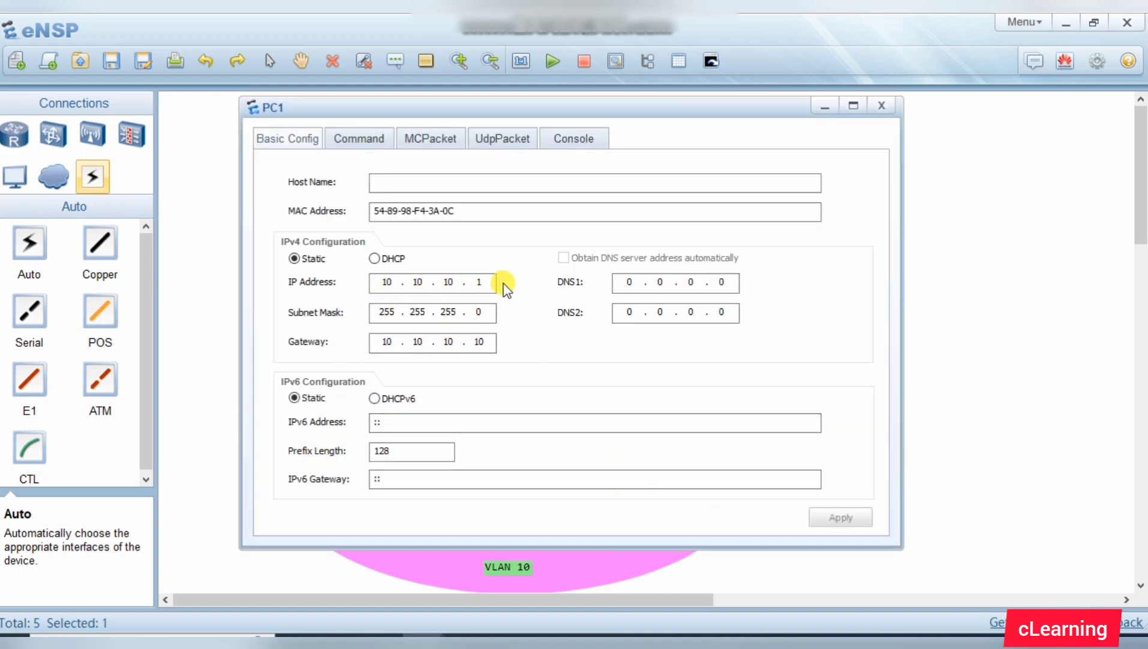
{"action": "left_click", "coordinate": [881, 105]}
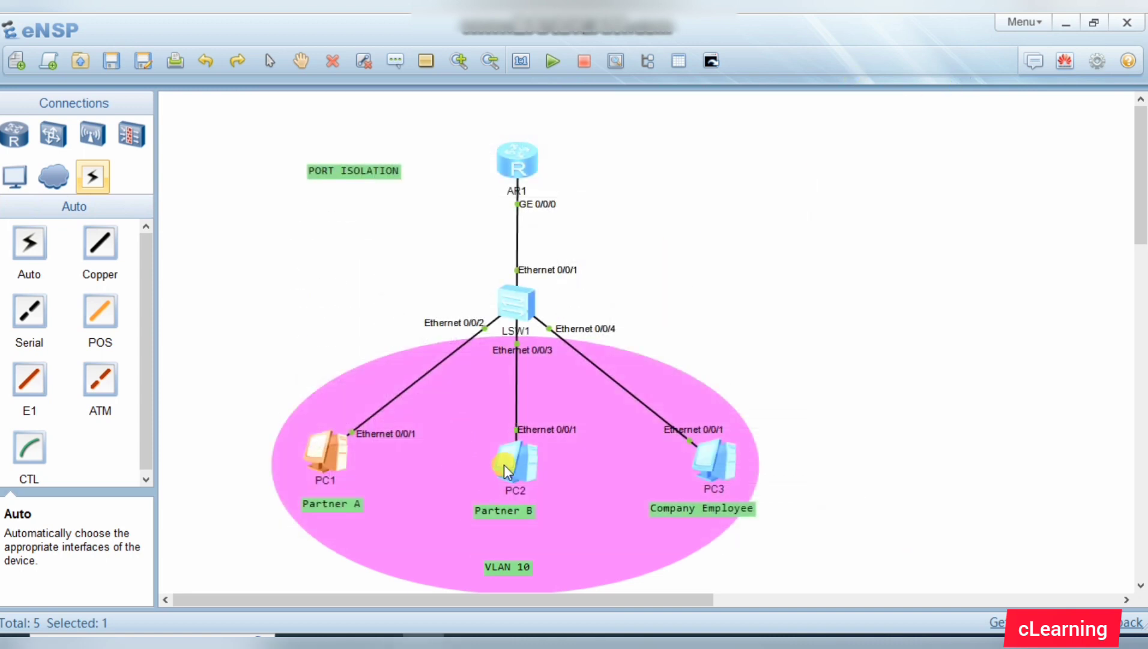
{"action": "double_click", "coordinate": [508, 462]}
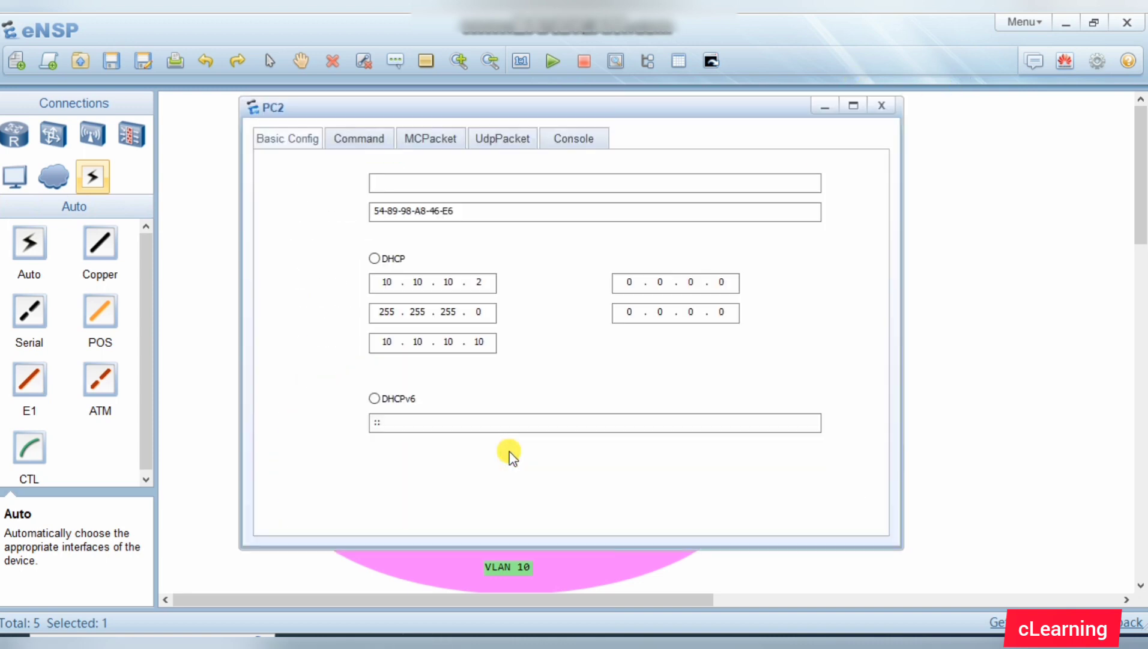
{"action": "left_click", "coordinate": [881, 106]}
{"action": "double_click", "coordinate": [709, 451]}
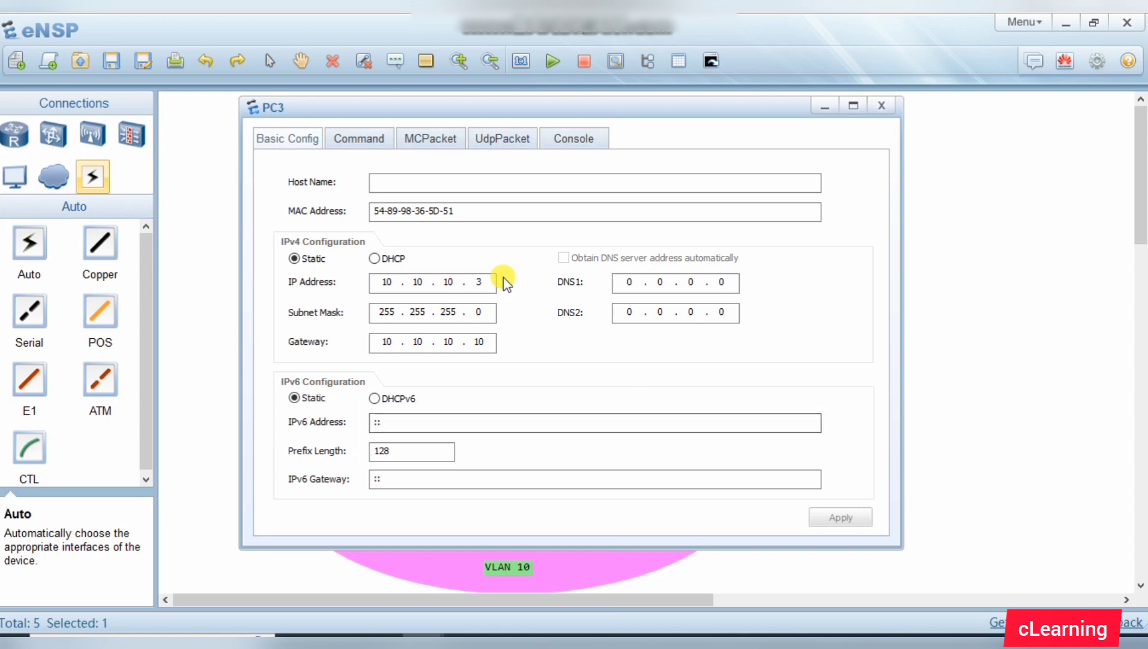
{"action": "left_click", "coordinate": [881, 105]}
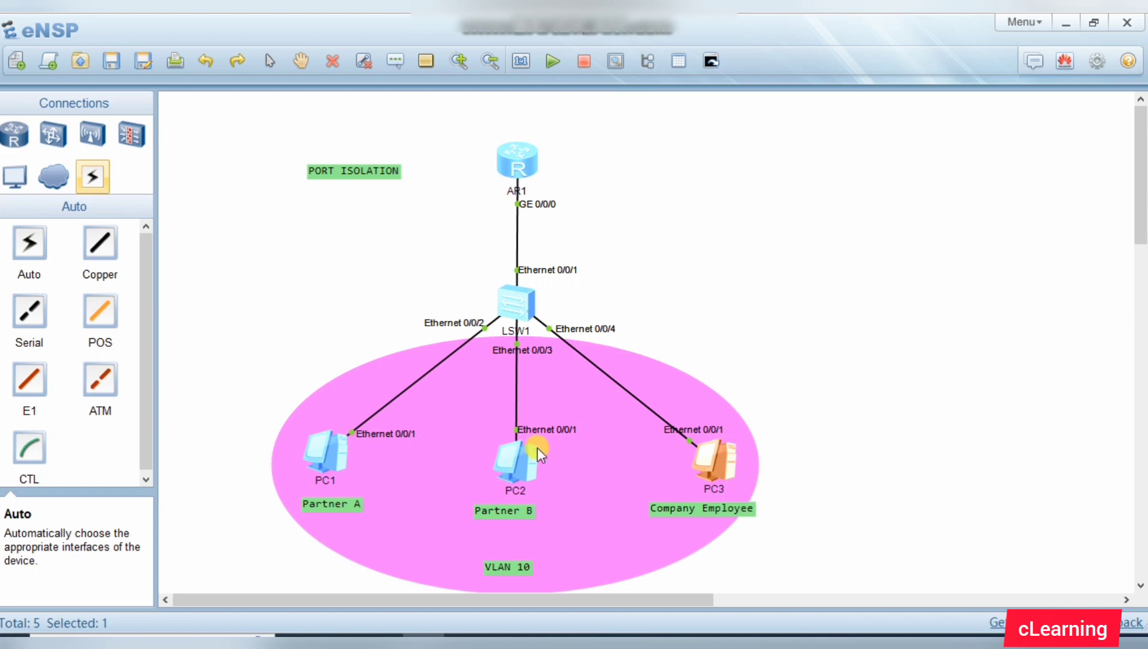
Step: Move router AR1 slightly higher above switch LSW1
{"action": "left_click", "coordinate": [714, 454]}
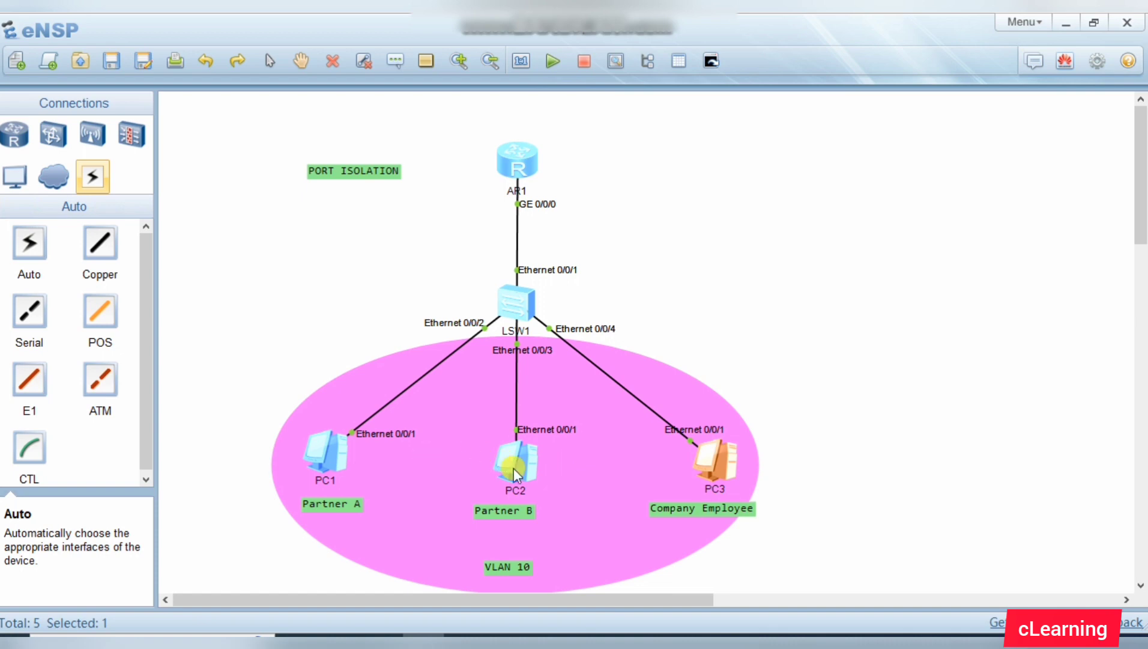
{"action": "left_click_drag", "start_coordinate": [525, 156], "coordinate": [525, 135]}
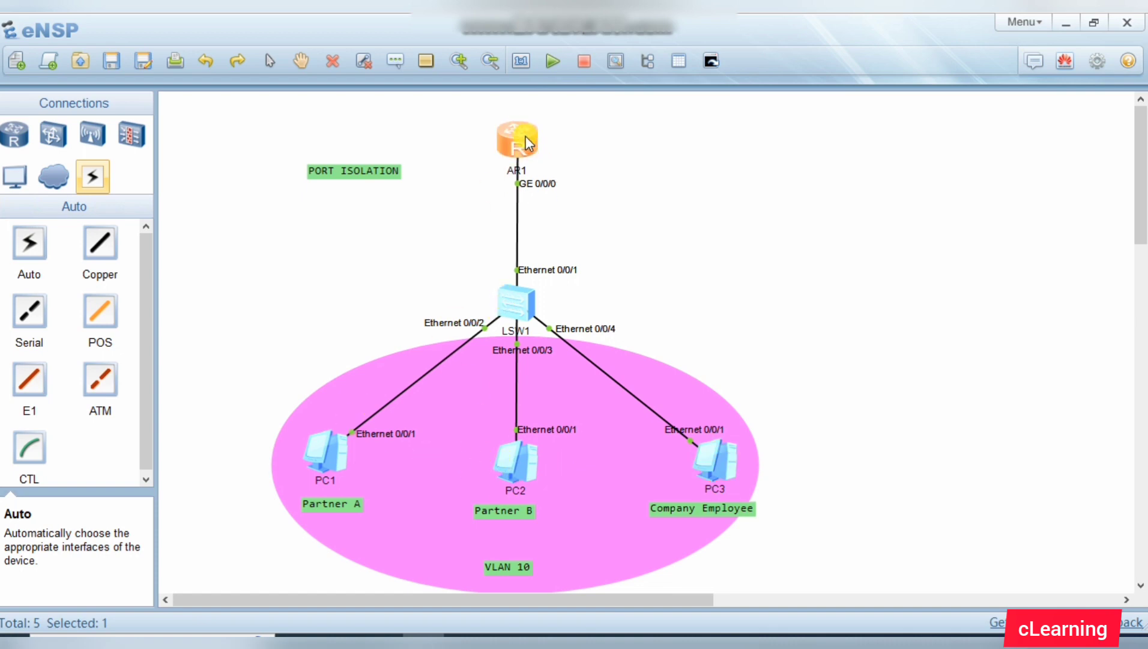
{"action": "left_click", "coordinate": [531, 278]}
Step: Open the command line of LSW1, enter the system view and begin an interface command
{"action": "double_click", "coordinate": [522, 298]}
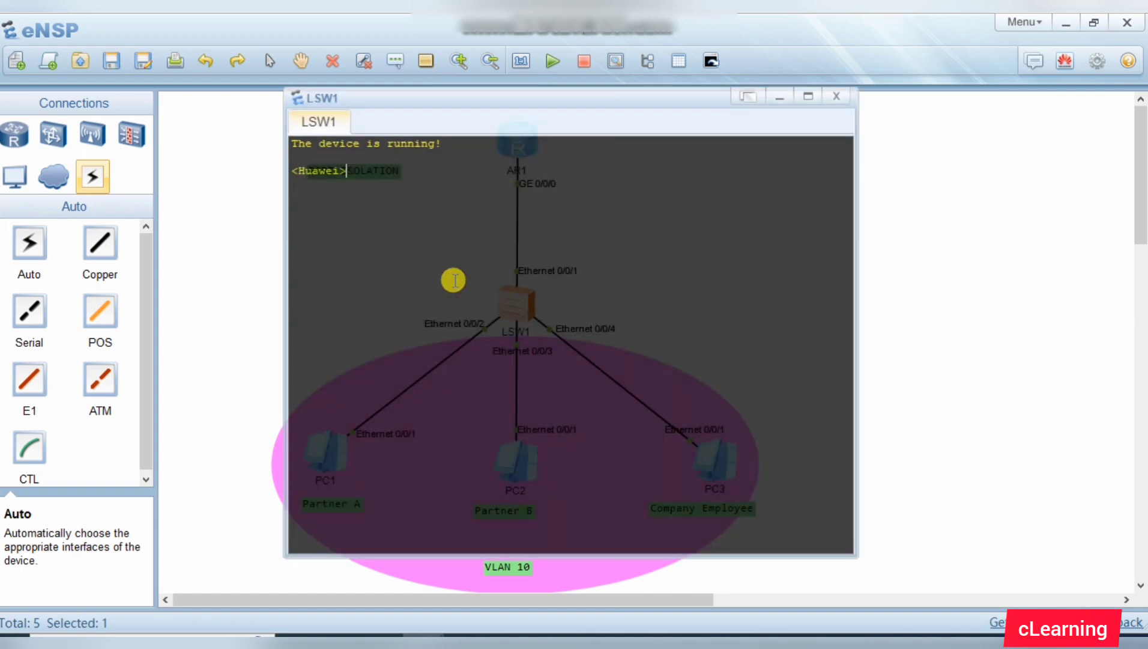
{"action": "type", "text": "sys"}
{"action": "key", "text": "Return"}
{"action": "key", "text": "Return"}
{"action": "type", "text": "int"}
{"action": "key", "text": "Tab"}
{"action": "type", "text": "g"}
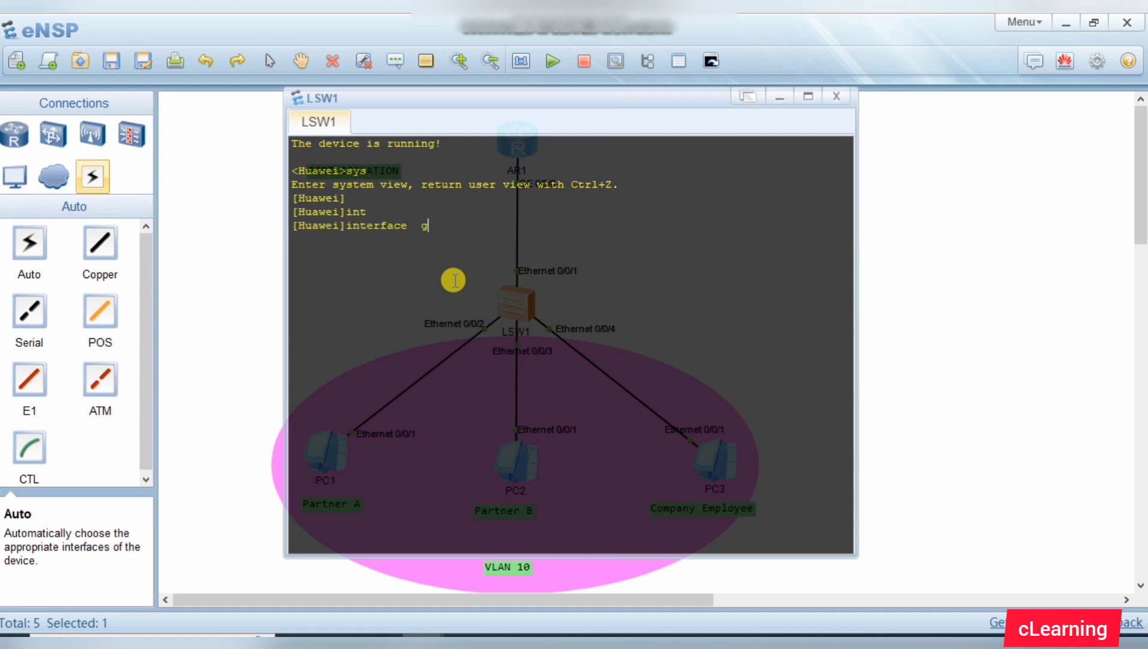
{"action": "key", "text": "Tab"}
{"action": "key", "text": "BackSpace"}
{"action": "key", "text": "BackSpace"}
{"action": "key", "text": "BackSpace"}
{"action": "key", "text": "BackSpace"}
{"action": "key", "text": "BackSpace"}
{"action": "key", "text": "BackSpace"}
{"action": "key", "text": "BackSpace"}
{"action": "key", "text": "BackSpace"}
{"action": "key", "text": "BackSpace"}
{"action": "key", "text": "BackSpace"}
{"action": "key", "text": "BackSpace"}
{"action": "key", "text": "BackSpace"}
{"action": "key", "text": "BackSpace"}
{"action": "key", "text": "BackSpace"}
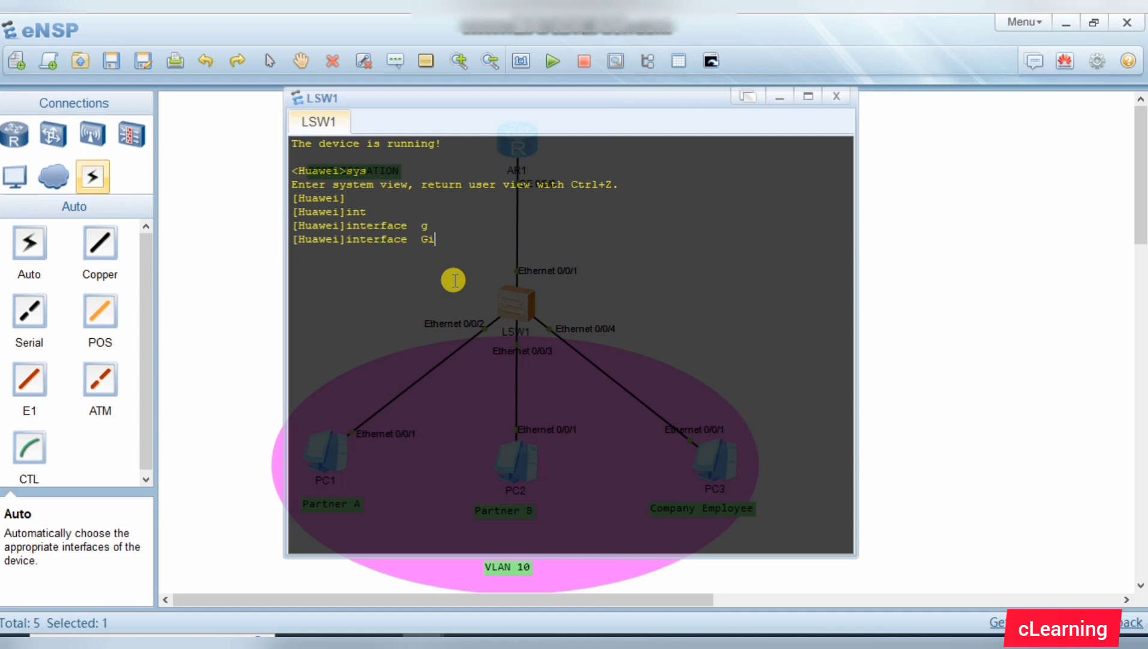
{"action": "key", "text": "Tab"}
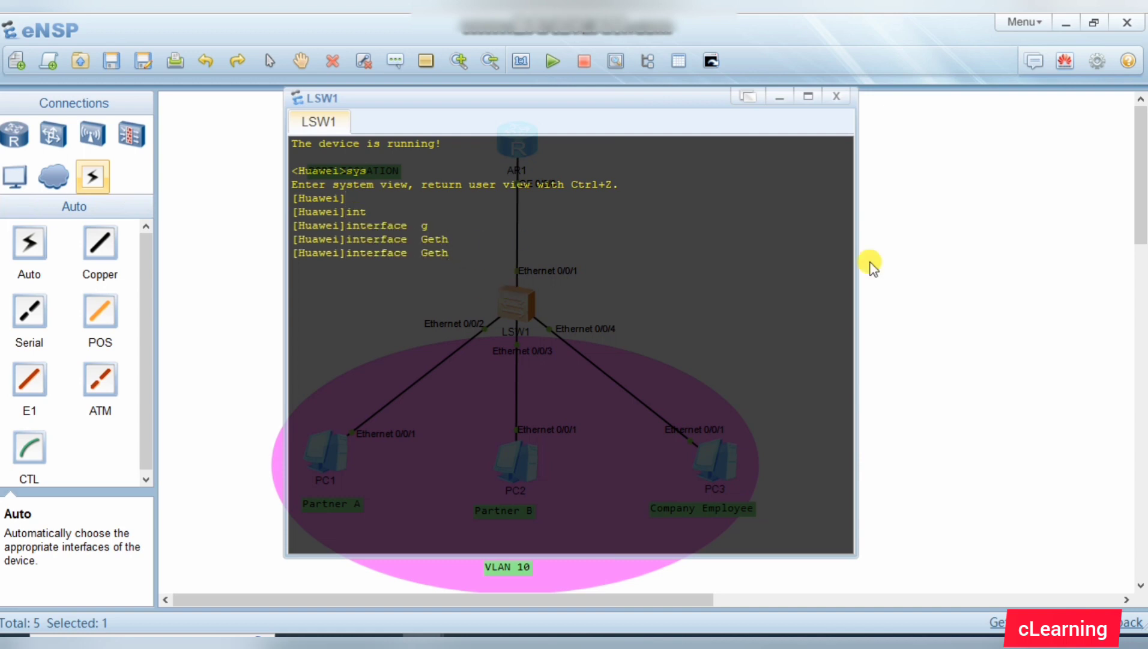
{"action": "left_click", "coordinate": [981, 227]}
{"action": "double_click", "coordinate": [500, 300]}
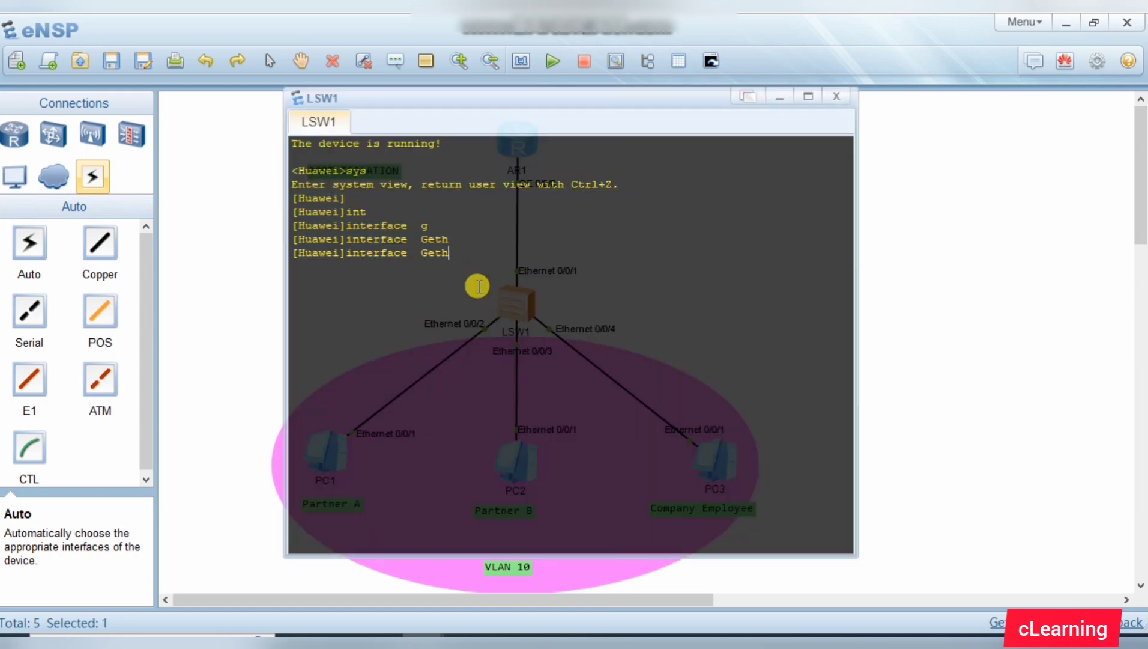
{"action": "key", "text": "BackSpace"}
Step: Complete the interface command with Ethernet 0/0/2 to enter that port's interface view on LSW1
{"action": "type", "text": "eh"}
{"action": "key", "text": "Tab"}
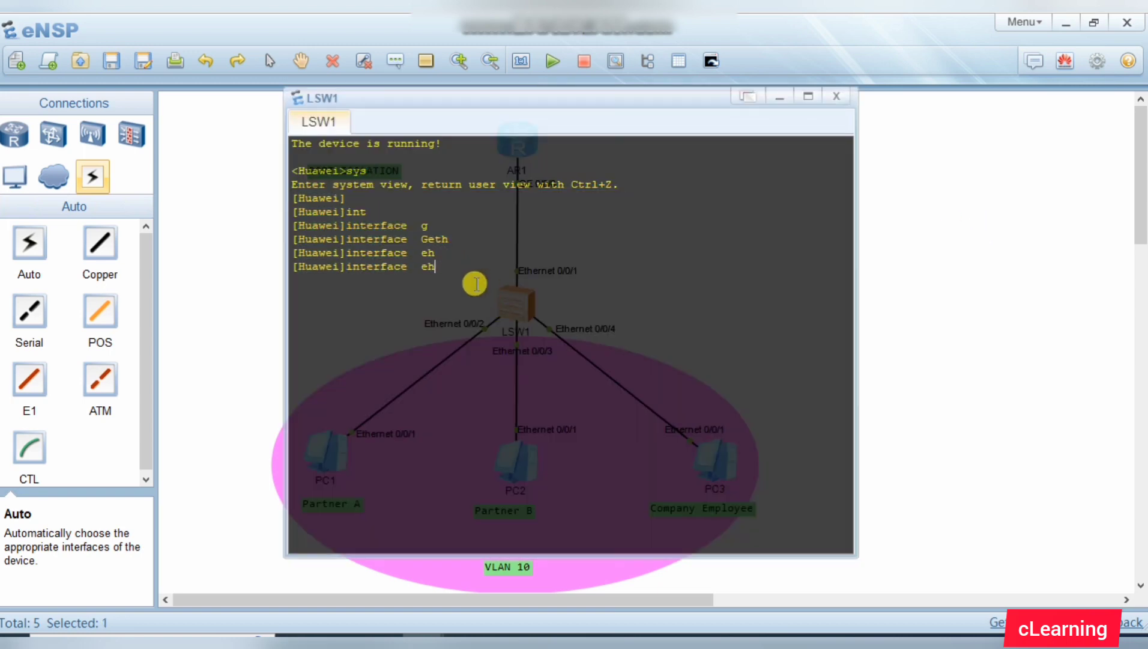
{"action": "key", "text": "BackSpace"}
{"action": "type", "text": "th"}
{"action": "key", "text": "Tab"}
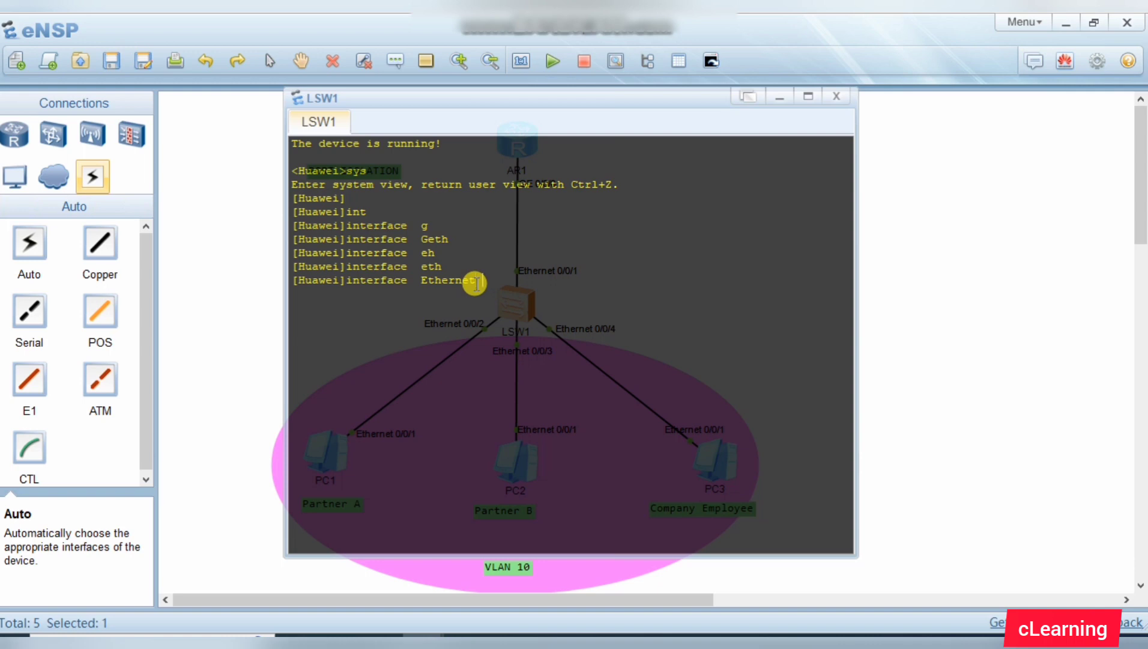
{"action": "type", "text": "0/0/2"}
{"action": "key", "text": "Return"}
{"action": "key", "text": "Return"}
{"action": "key", "text": "Return"}
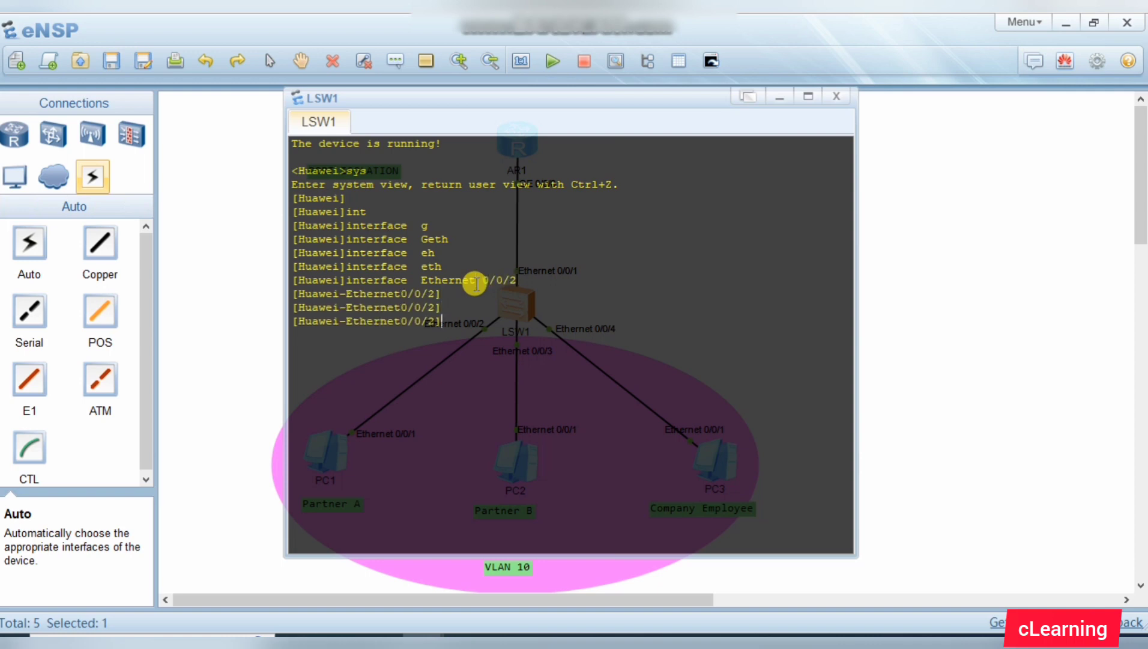
Step: Set the link type of Ethernet 0/0/2 to access with port link-type access
{"action": "type", "text": "po"}
{"action": "key", "text": "Tab"}
{"action": "type", "text": "li"}
{"action": "key", "text": "Tab"}
{"action": "type", "text": "t"}
{"action": "key", "text": "Tab"}
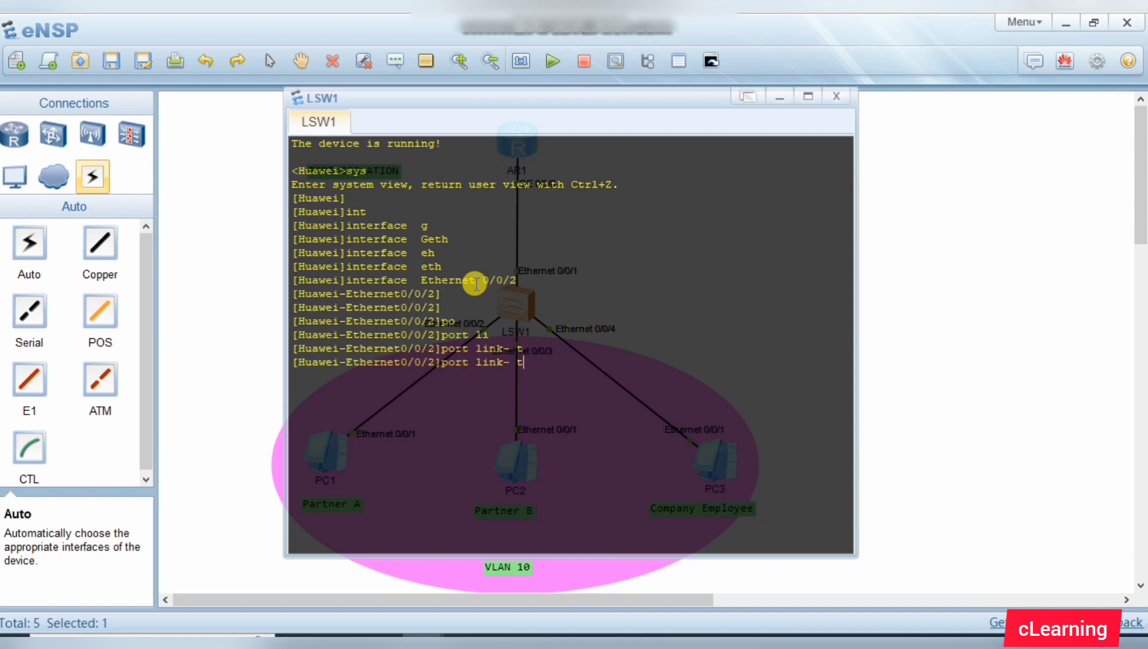
{"action": "key", "text": "BackSpace"}
{"action": "key", "text": "Tab"}
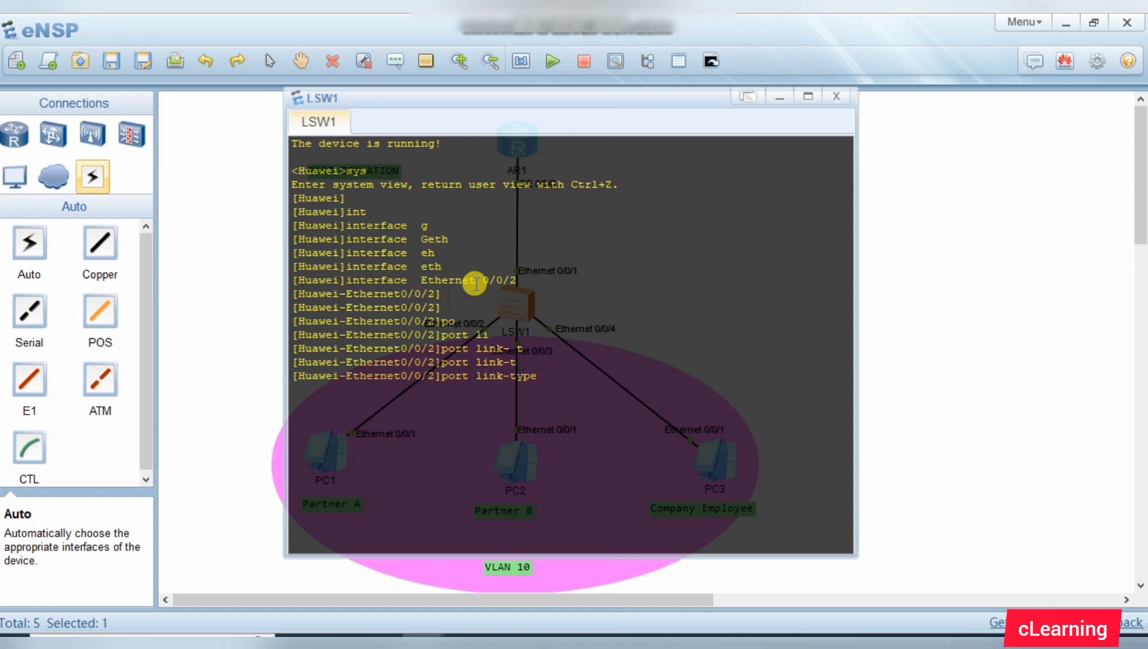
{"action": "type", "text": "ac"}
{"action": "key", "text": "Tab"}
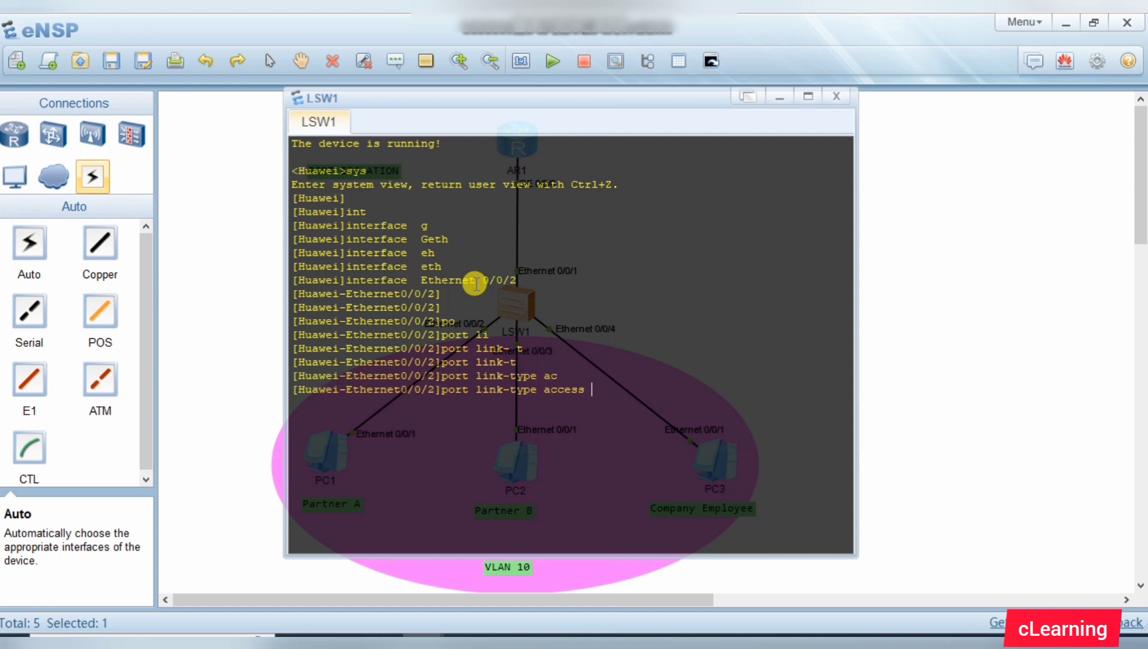
{"action": "key", "text": "Return"}
{"action": "key", "text": "Return"}
{"action": "key", "text": "Return"}
{"action": "key", "text": "Return"}
Step: Try to assign Ethernet 0/0/2 to VLAN 10 with port default vlan 10
{"action": "type", "text": "po"}
{"action": "key", "text": "Tab"}
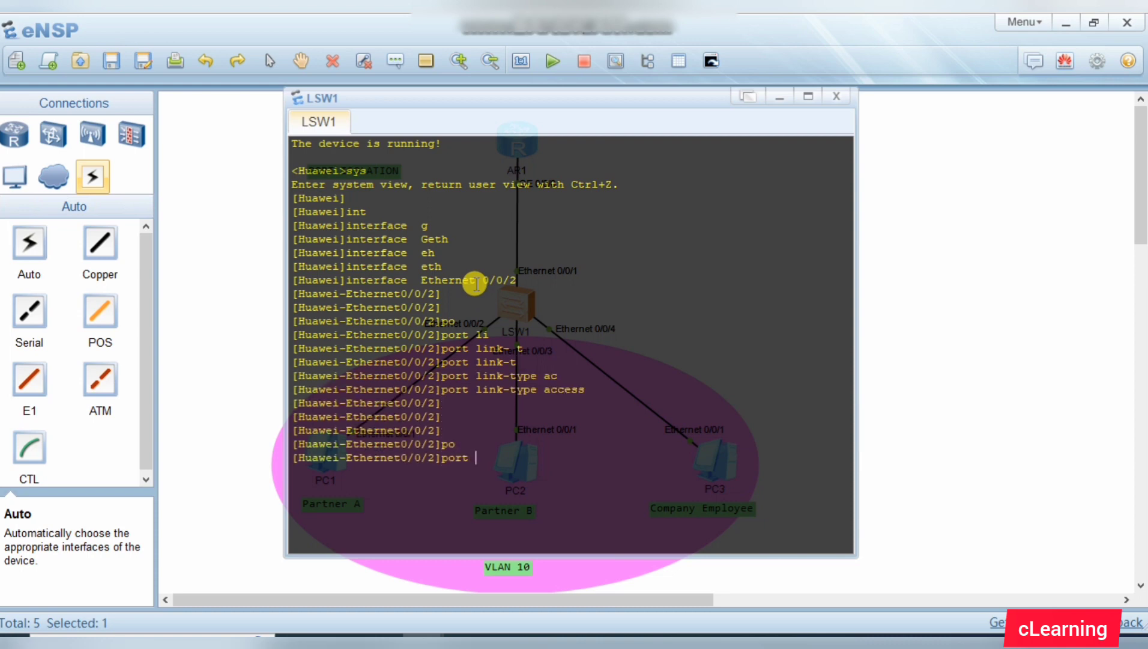
{"action": "type", "text": "de"}
{"action": "key", "text": "Tab"}
{"action": "type", "text": "v"}
{"action": "key", "text": "Tab"}
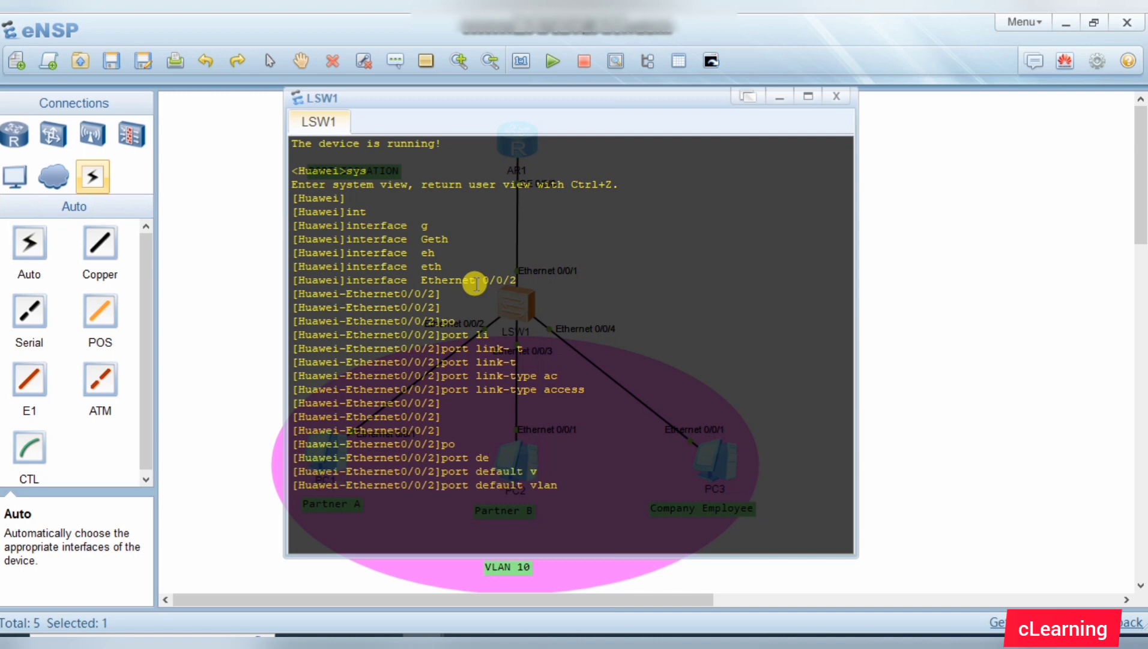
{"action": "type", "text": "10"}
{"action": "key", "text": "Return"}
Step: Return to the system view and create VLAN 10 with vlan batch 10
{"action": "type", "text": "q"}
{"action": "key", "text": "Return"}
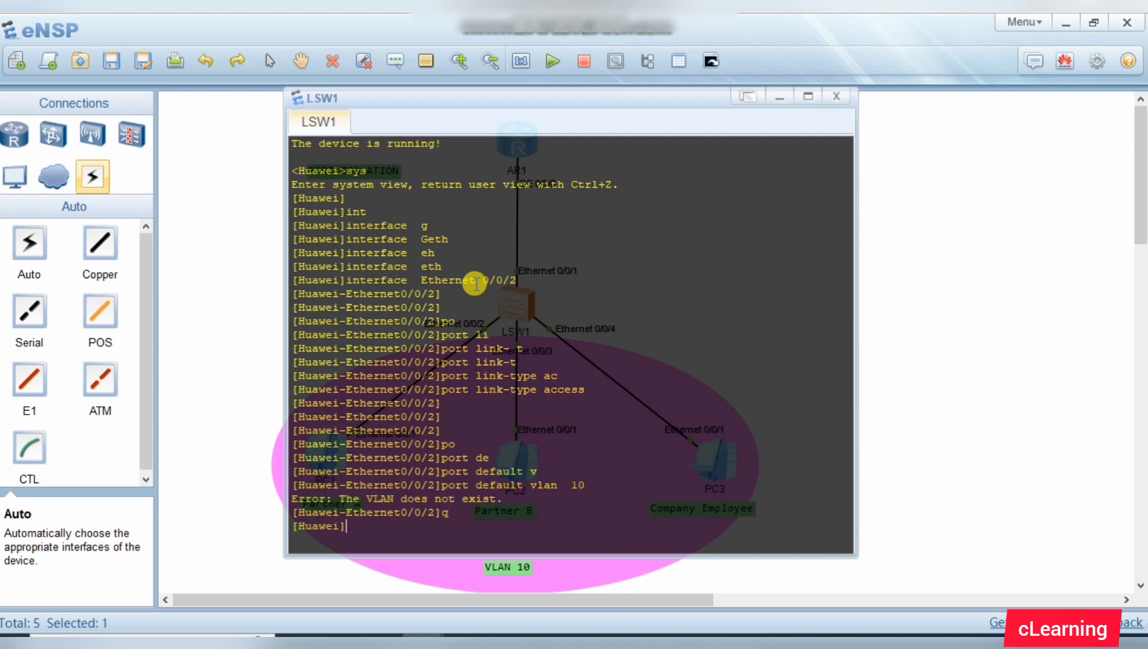
{"action": "key", "text": "Return"}
{"action": "key", "text": "Return"}
{"action": "type", "text": "vl"}
{"action": "key", "text": "Tab"}
{"action": "type", "text": "b"}
{"action": "key", "text": "Tab"}
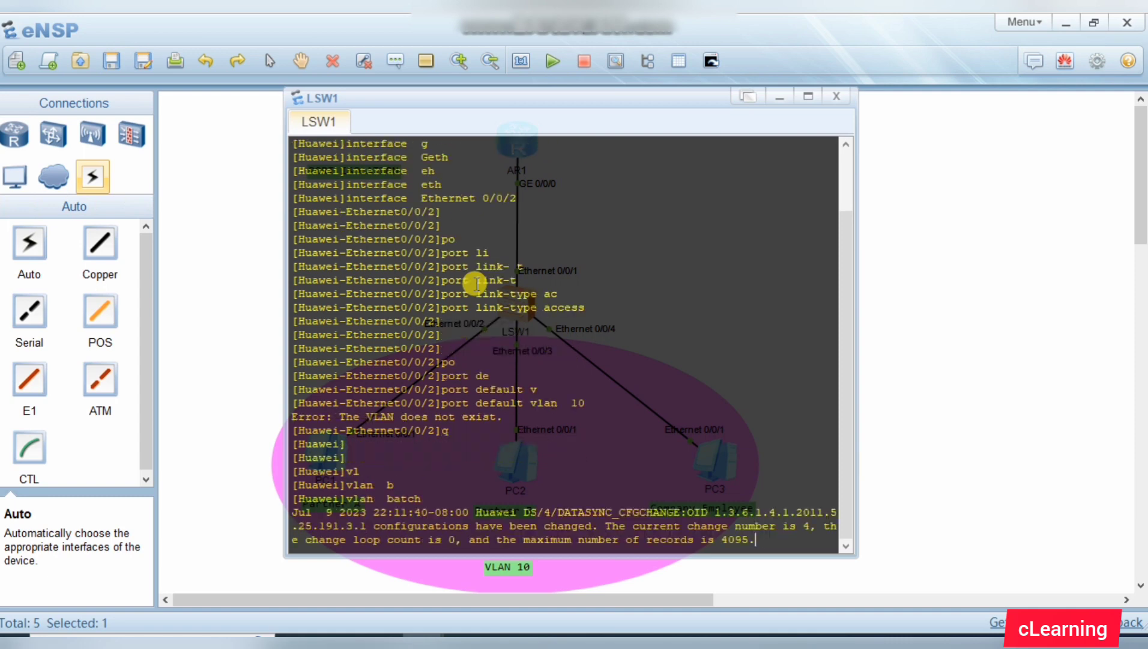
{"action": "type", "text": "10"}
{"action": "key", "text": "Return"}
{"action": "key", "text": "Return"}
{"action": "key", "text": "Return"}
{"action": "key", "text": "Return"}
Step: Re-enter the interface view of Ethernet 0/0/2 by recalling the earlier interface command
{"action": "type", "text": "q"}
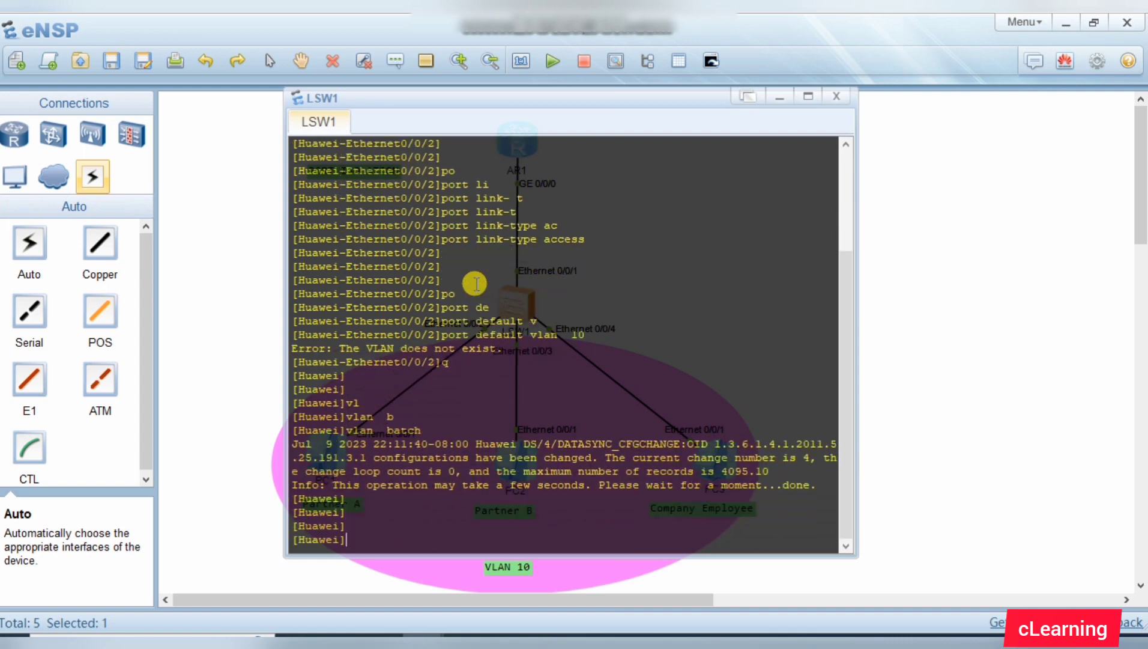
{"action": "key", "text": "Up"}
{"action": "key", "text": "Up"}
{"action": "key", "text": "Up"}
{"action": "key", "text": "Up"}
{"action": "key", "text": "Up"}
{"action": "key", "text": "Return"}
{"action": "key", "text": "Return"}
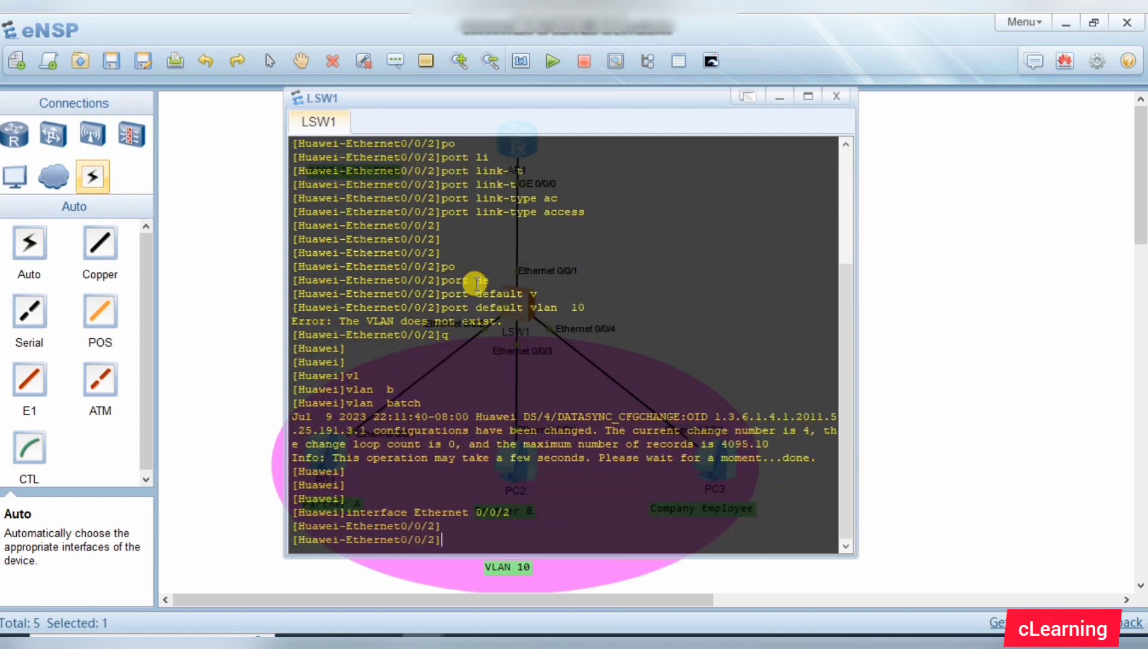
Step: Assign Ethernet 0/0/2 to VLAN 10 with port default vlan 10
{"action": "type", "text": "q"}
{"action": "key", "text": "Up"}
{"action": "key", "text": "Up"}
{"action": "key", "text": "Return"}
{"action": "key", "text": "Return"}
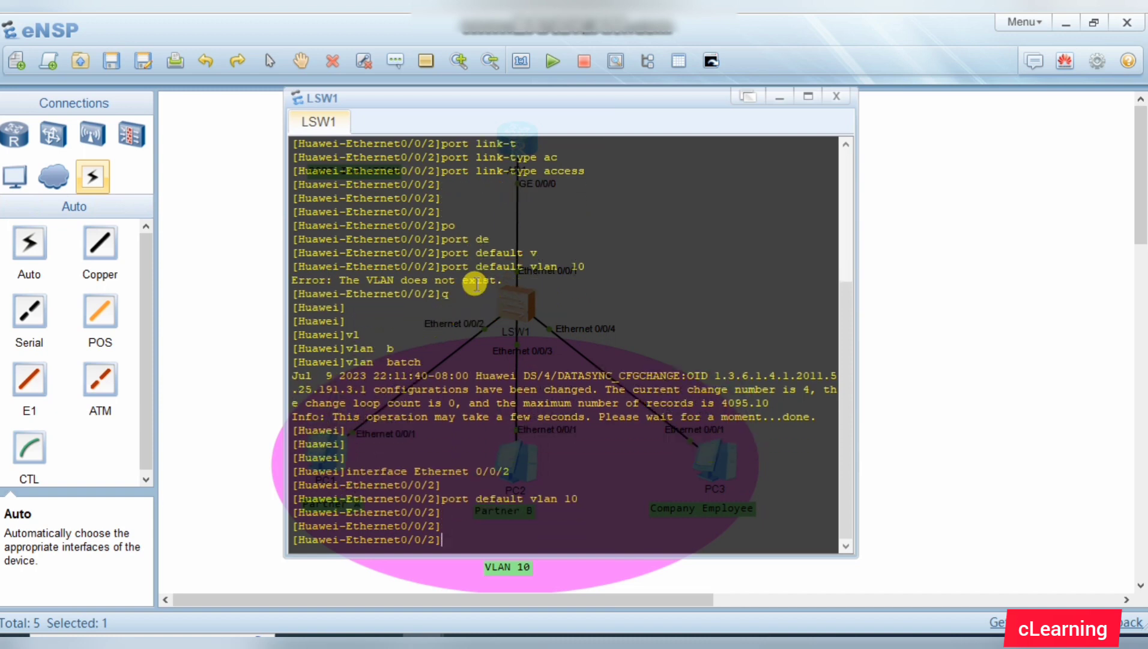
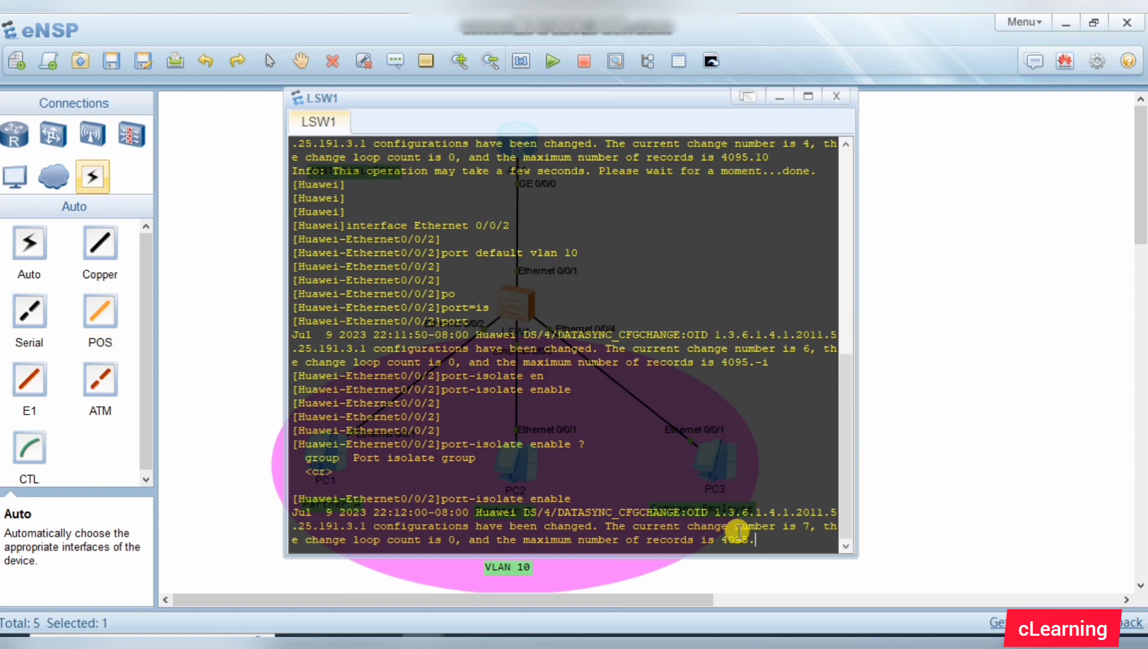
Step: Run the pending port-isolate enable command on Ethernet 0/0/2
{"action": "key", "text": "Return"}
{"action": "key", "text": "Return"}
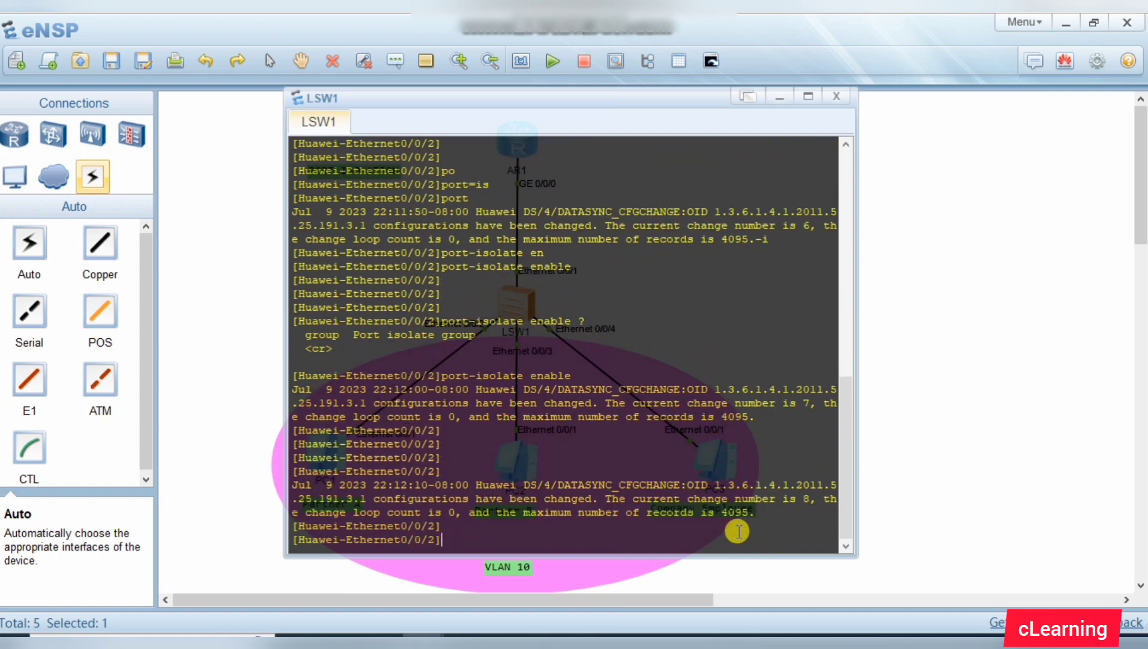
{"action": "left_click", "coordinate": [955, 462]}
{"action": "double_click", "coordinate": [510, 464]}
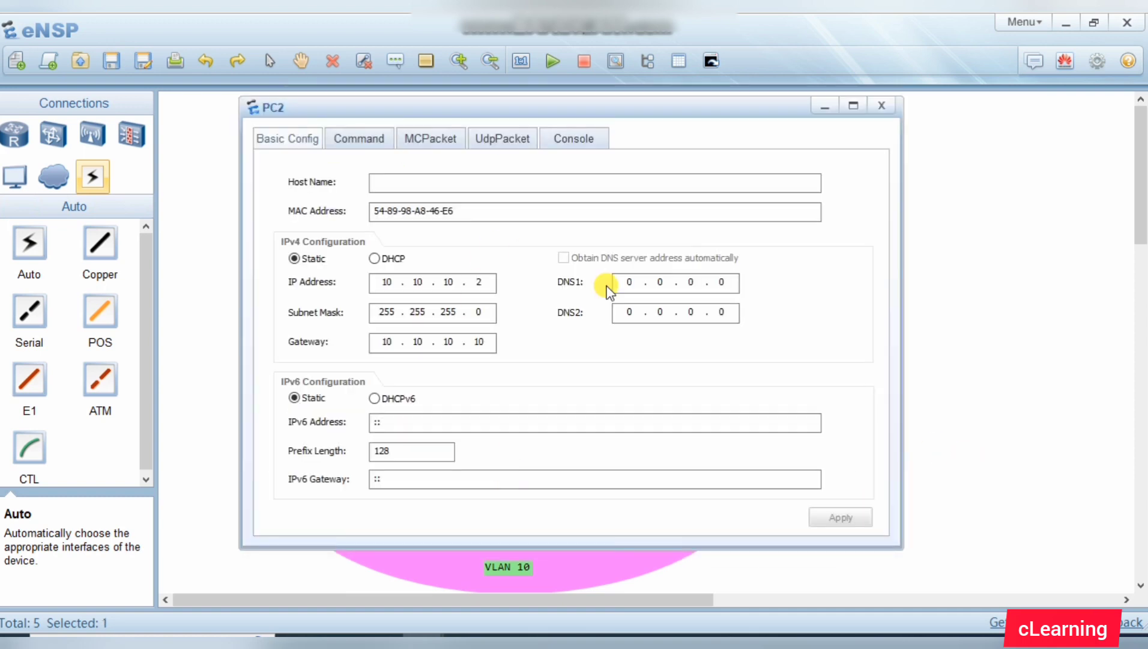
{"action": "key", "text": "Escape"}
{"action": "double_click", "coordinate": [517, 301]}
{"action": "key", "text": "Return"}
{"action": "key", "text": "Return"}
{"action": "key", "text": "Return"}
{"action": "key", "text": "Return"}
{"action": "key", "text": "Return"}
{"action": "key", "text": "Return"}
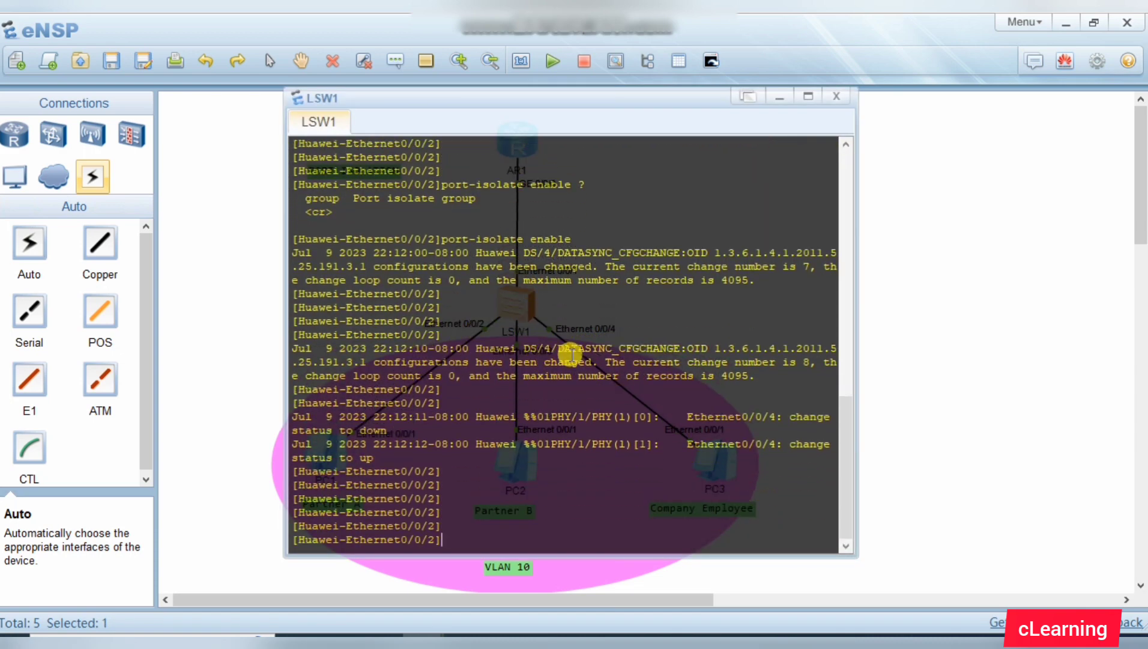
{"action": "scroll", "coordinate": [569, 352], "scroll_direction": "up", "scroll_amount": 4}
{"action": "scroll", "coordinate": [569, 351], "scroll_direction": "down", "scroll_amount": 4}
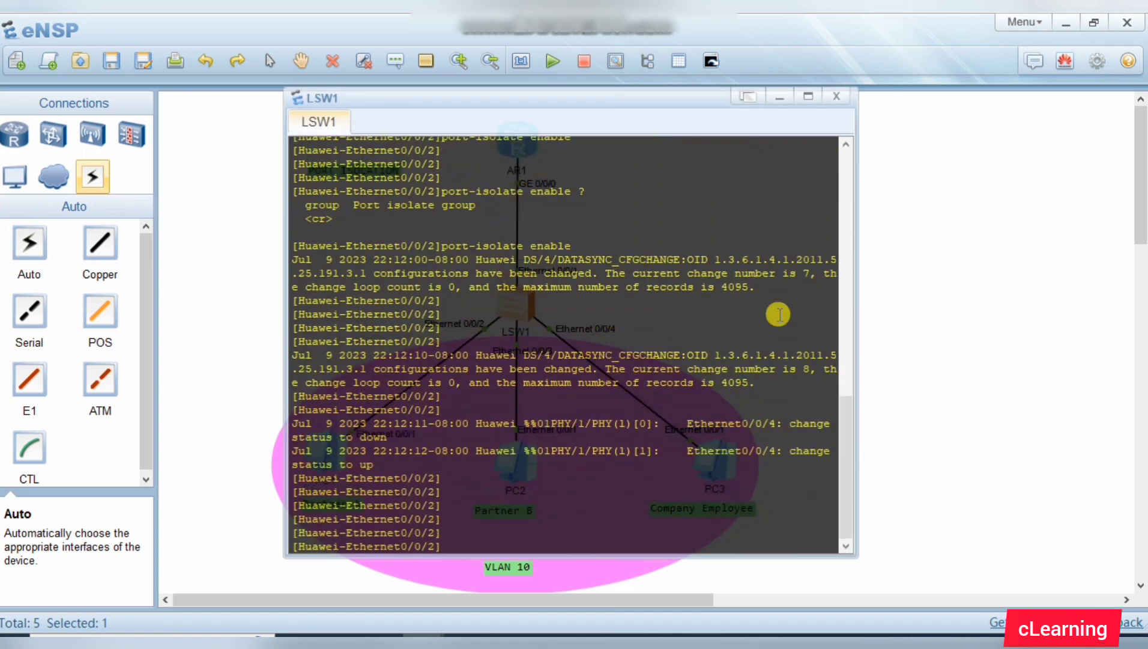
Step: Return to the system view and enter the interface view of Ethernet 0/0/3
{"action": "key", "text": "Return"}
{"action": "key", "text": "Return"}
{"action": "type", "text": "q"}
{"action": "key", "text": "Return"}
{"action": "key", "text": "Return"}
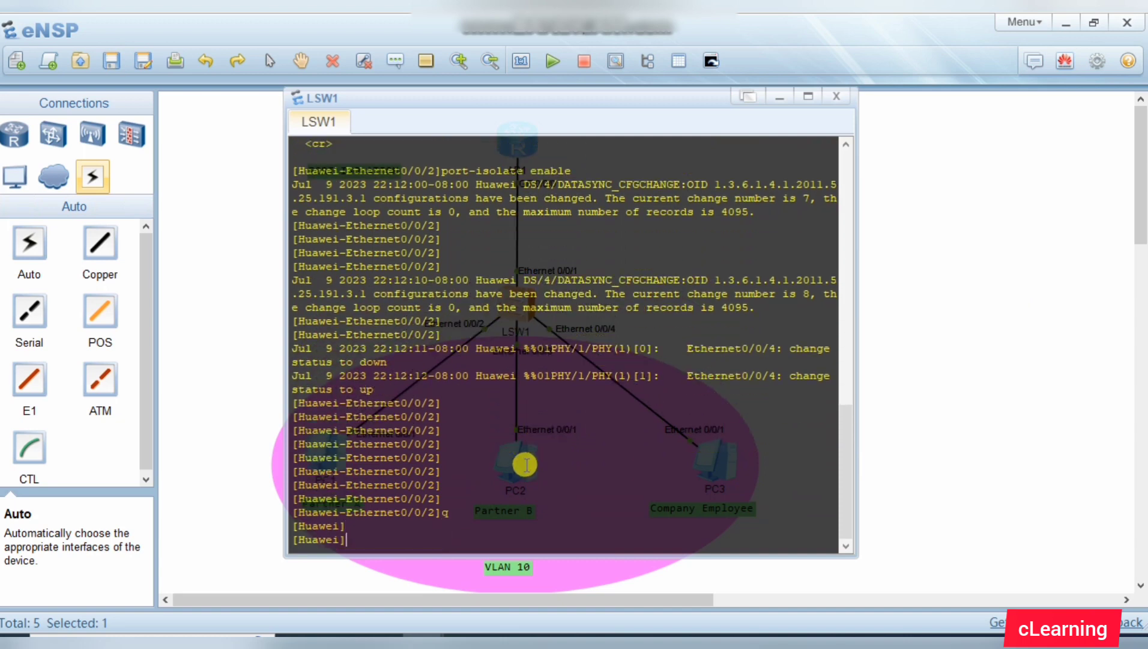
{"action": "key", "text": "Up"}
{"action": "key", "text": "Up"}
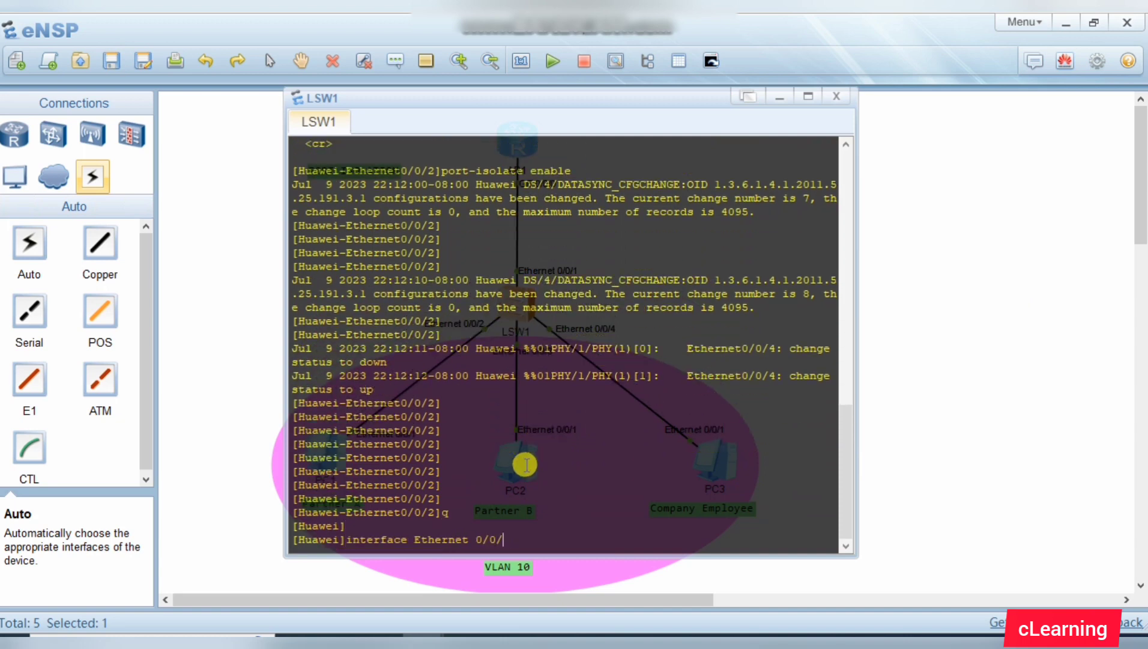
{"action": "type", "text": "3"}
{"action": "key", "text": "Return"}
{"action": "key", "text": "Return"}
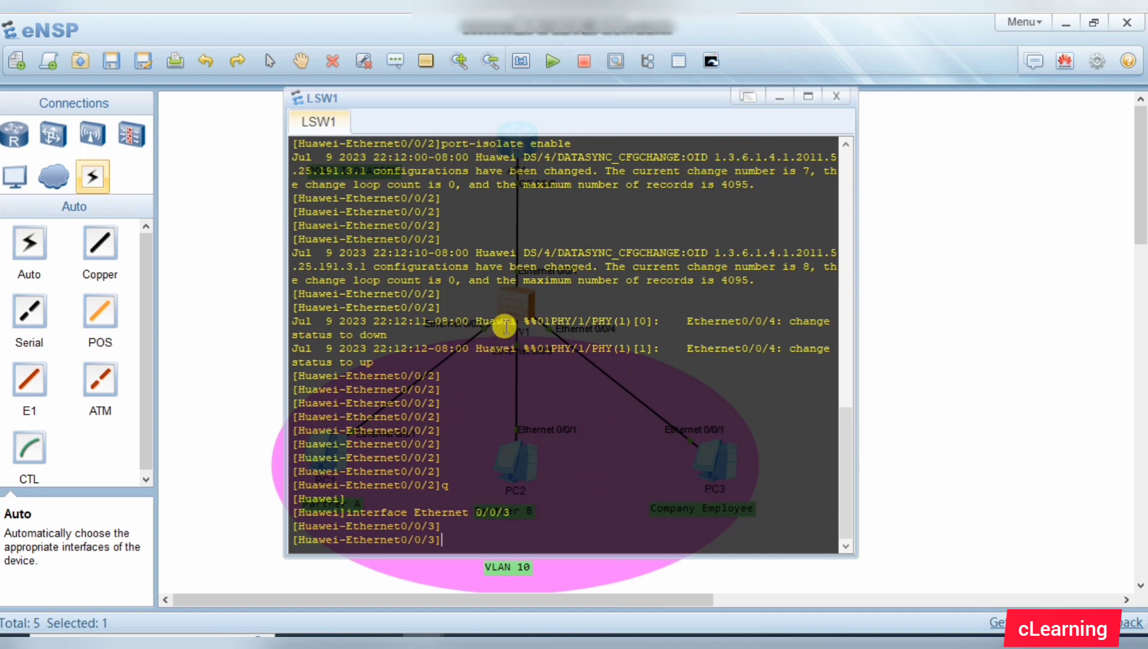
Step: Set the link type of Ethernet 0/0/3 to access with port link-type access
{"action": "key", "text": "Return"}
{"action": "key", "text": "Return"}
{"action": "key", "text": "Return"}
{"action": "key", "text": "Return"}
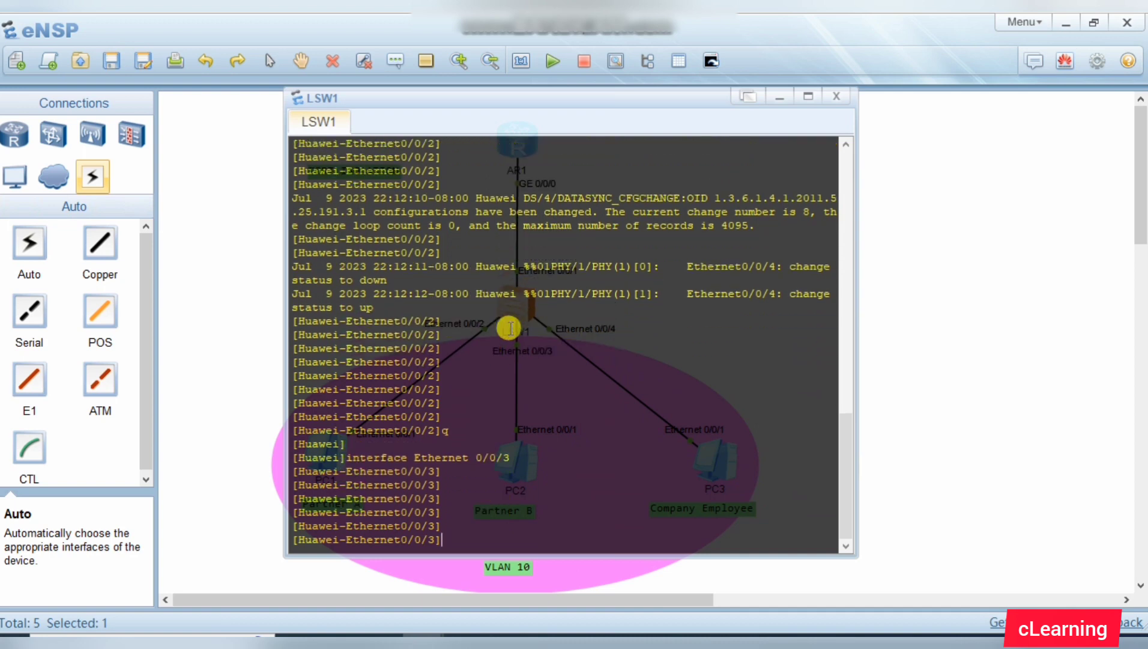
{"action": "type", "text": "po"}
{"action": "key", "text": "Tab"}
{"action": "type", "text": "li"}
{"action": "key", "text": "Tab"}
{"action": "type", "text": "t"}
{"action": "key", "text": "Tab"}
{"action": "type", "text": "ac"}
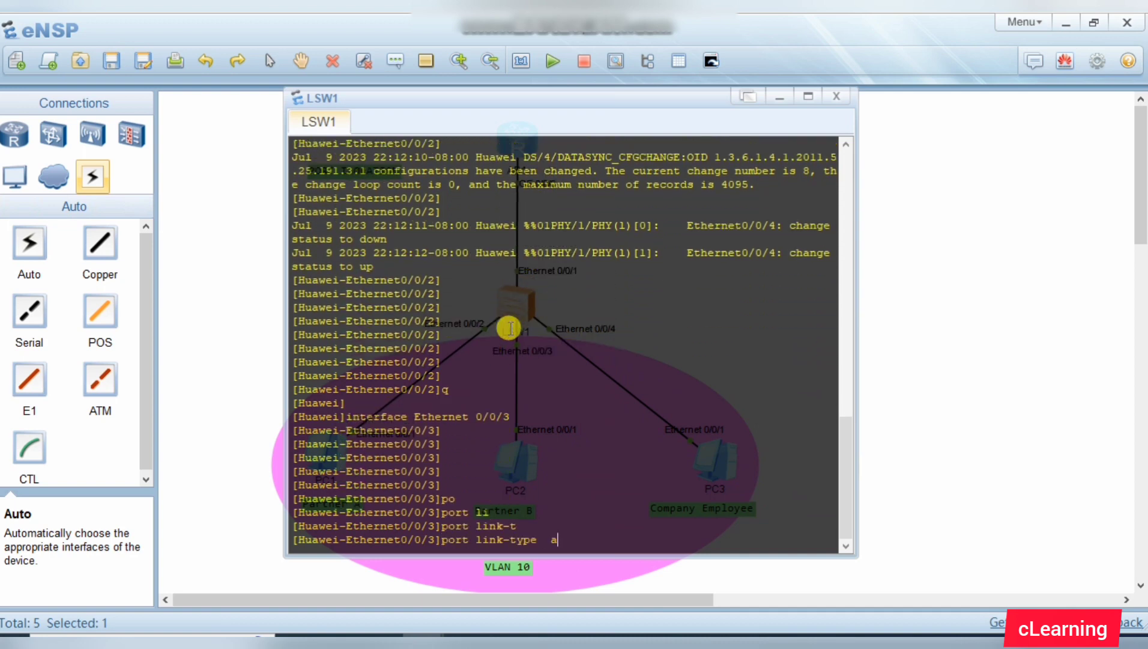
{"action": "key", "text": "Tab"}
{"action": "key", "text": "Return"}
Step: Assign Ethernet 0/0/3 to VLAN 10 with port default vlan 10
{"action": "type", "text": "po"}
{"action": "key", "text": "Tab"}
{"action": "type", "text": "d"}
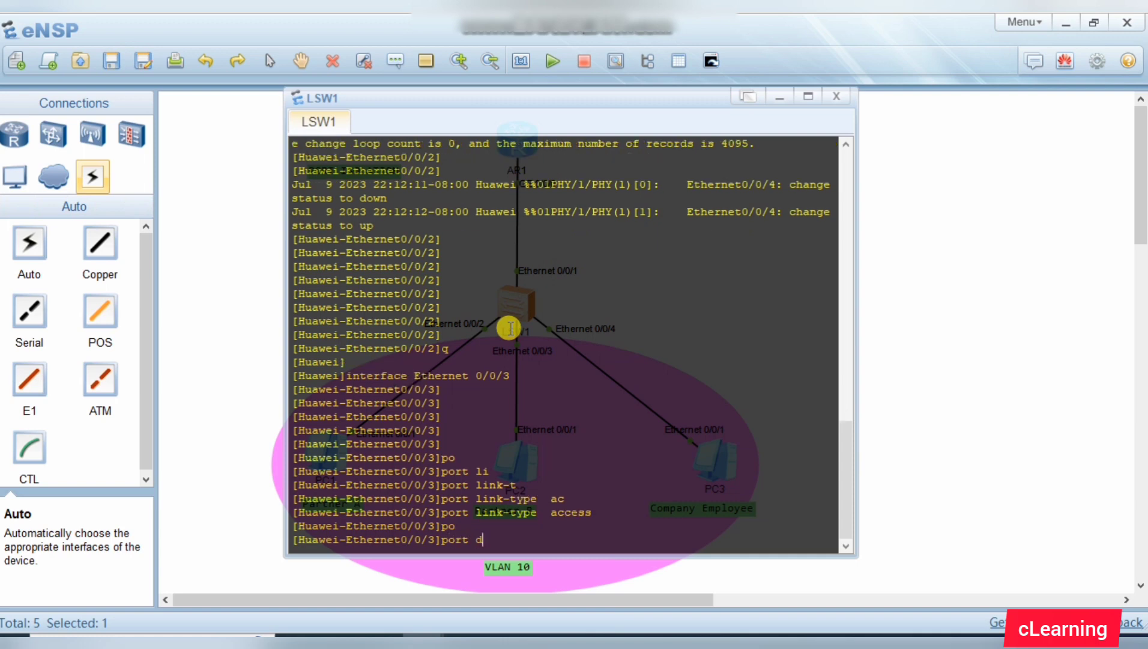
{"action": "type", "text": "e"}
{"action": "key", "text": "Tab"}
{"action": "type", "text": "v"}
{"action": "key", "text": "Tab"}
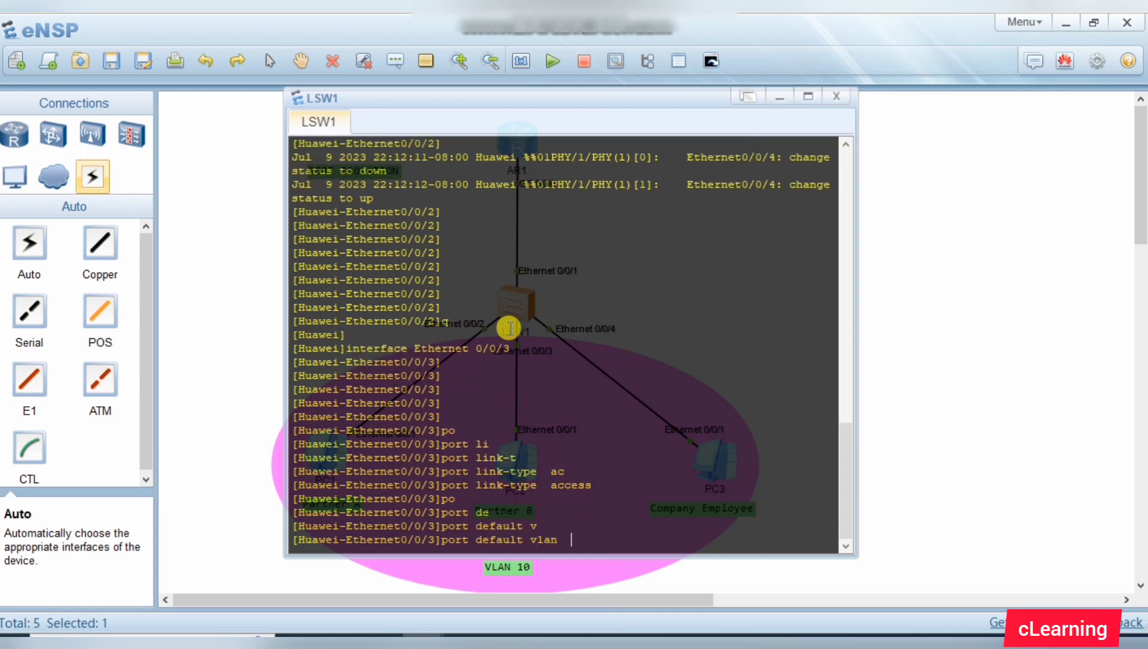
{"action": "type", "text": "10"}
{"action": "key", "text": "Return"}
{"action": "key", "text": "Return"}
{"action": "key", "text": "Return"}
Step: Enable port isolation on Ethernet 0/0/3 with port-isolate enable
{"action": "type", "text": "po"}
{"action": "key", "text": "Tab"}
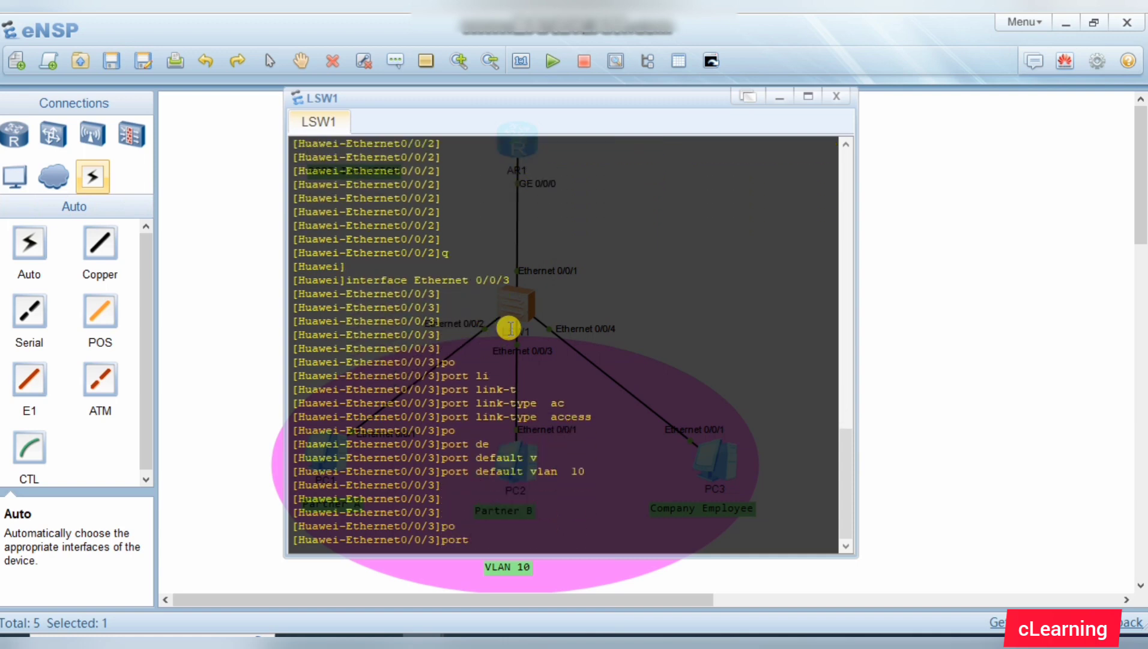
{"action": "type", "text": "-is"}
{"action": "key", "text": "Tab"}
{"action": "type", "text": "en"}
{"action": "key", "text": "Tab"}
{"action": "key", "text": "Return"}
{"action": "key", "text": "Return"}
{"action": "key", "text": "Return"}
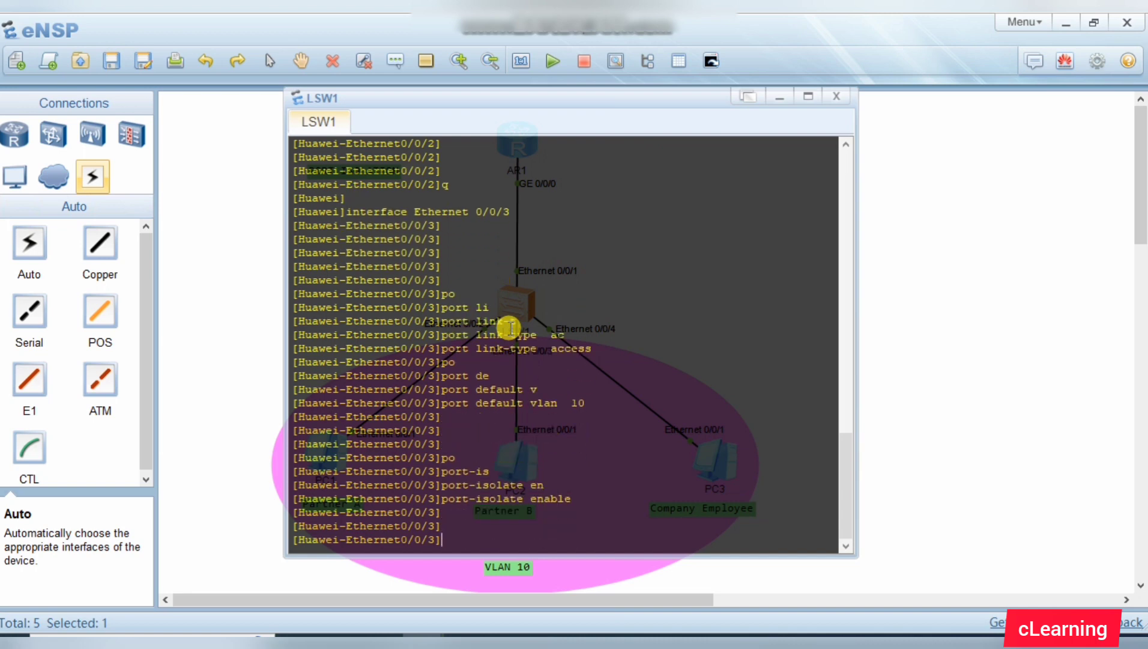
Step: Switch the LSW1 console from Ethernet 0/0/3 directly to the interface view of Ethernet 0/0/4
{"action": "left_click", "coordinate": [841, 387]}
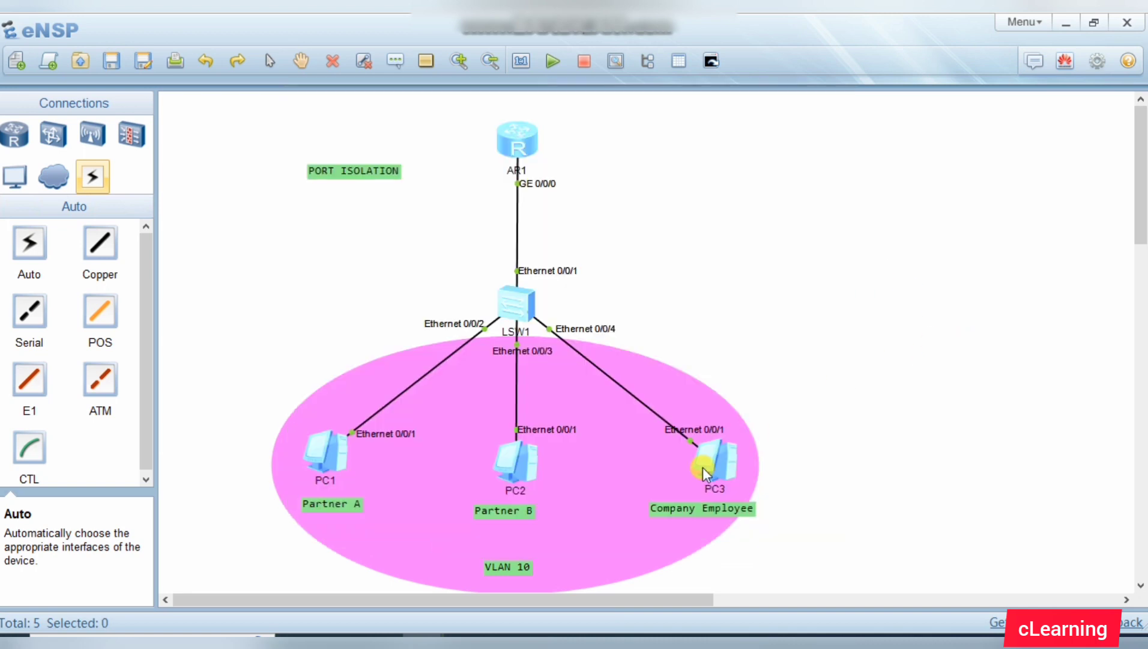
{"action": "double_click", "coordinate": [518, 318]}
{"action": "key", "text": "Return"}
{"action": "key", "text": "Return"}
{"action": "key", "text": "Return"}
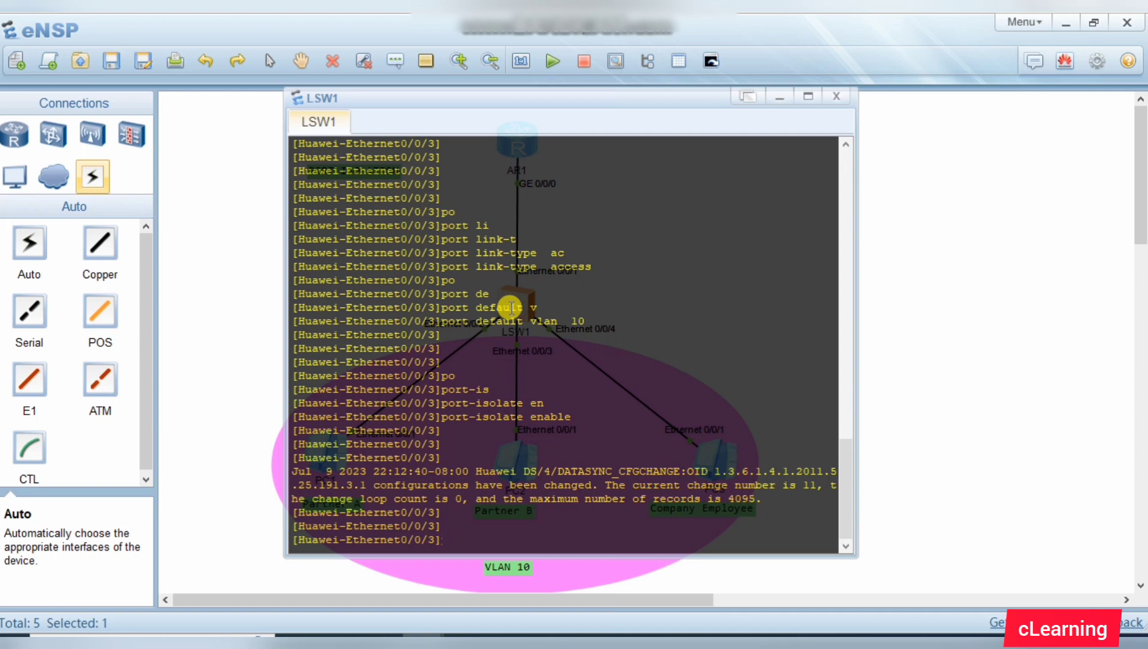
{"action": "key", "text": "Up"}
{"action": "key", "text": "Up"}
{"action": "key", "text": "Up"}
{"action": "key", "text": "Up"}
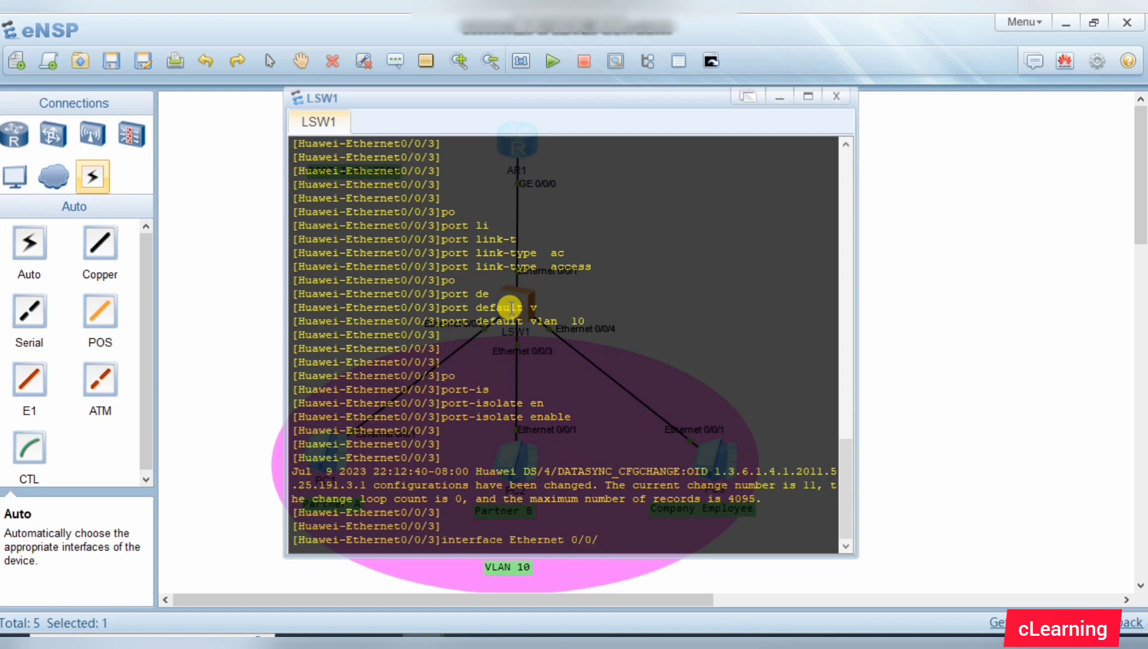
{"action": "type", "text": "4"}
{"action": "key", "text": "Return"}
{"action": "key", "text": "Return"}
Step: Set the link type of Ethernet 0/0/4 to access with port link-type access
{"action": "type", "text": "po"}
{"action": "key", "text": "Tab"}
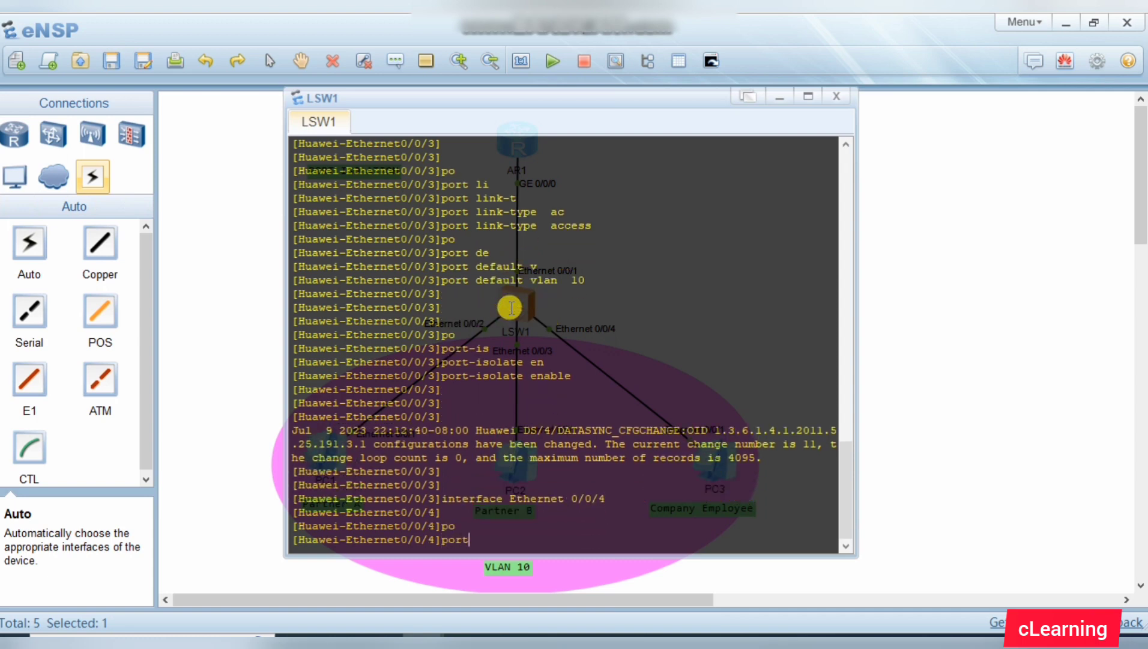
{"action": "type", "text": "li"}
{"action": "key", "text": "Tab"}
{"action": "type", "text": "t"}
{"action": "key", "text": "Tab"}
{"action": "type", "text": "ac"}
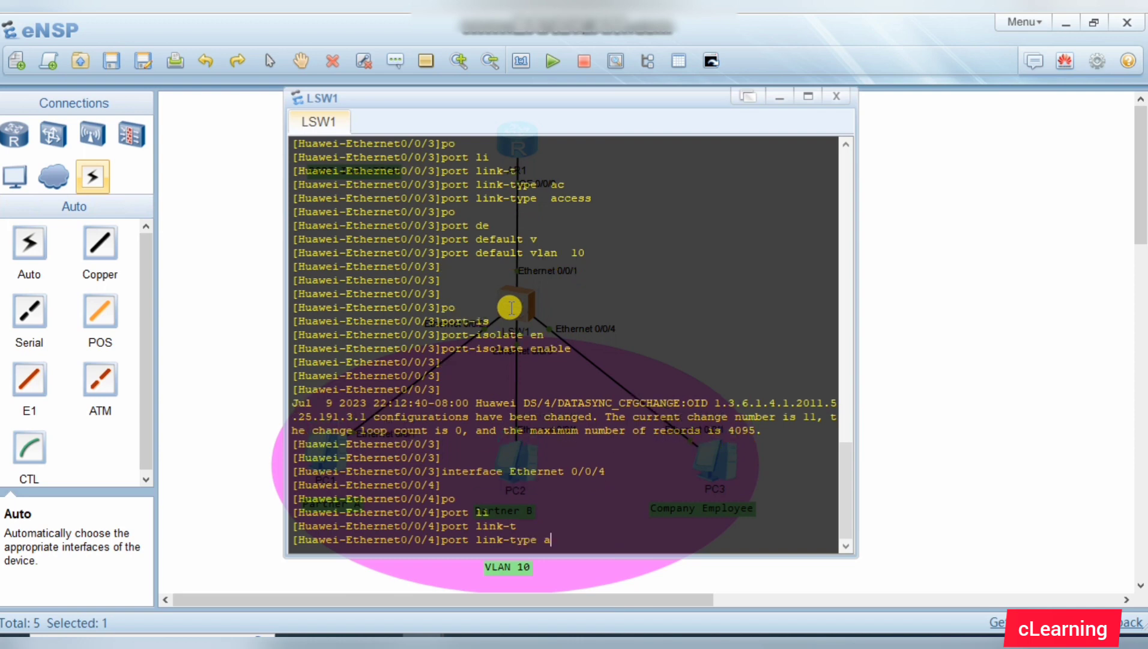
{"action": "key", "text": "Tab"}
{"action": "key", "text": "Return"}
Step: Assign Ethernet 0/0/4 to VLAN 10 with port default vlan 10 and return to the topology
{"action": "type", "text": "po"}
{"action": "key", "text": "Tab"}
{"action": "type", "text": "de"}
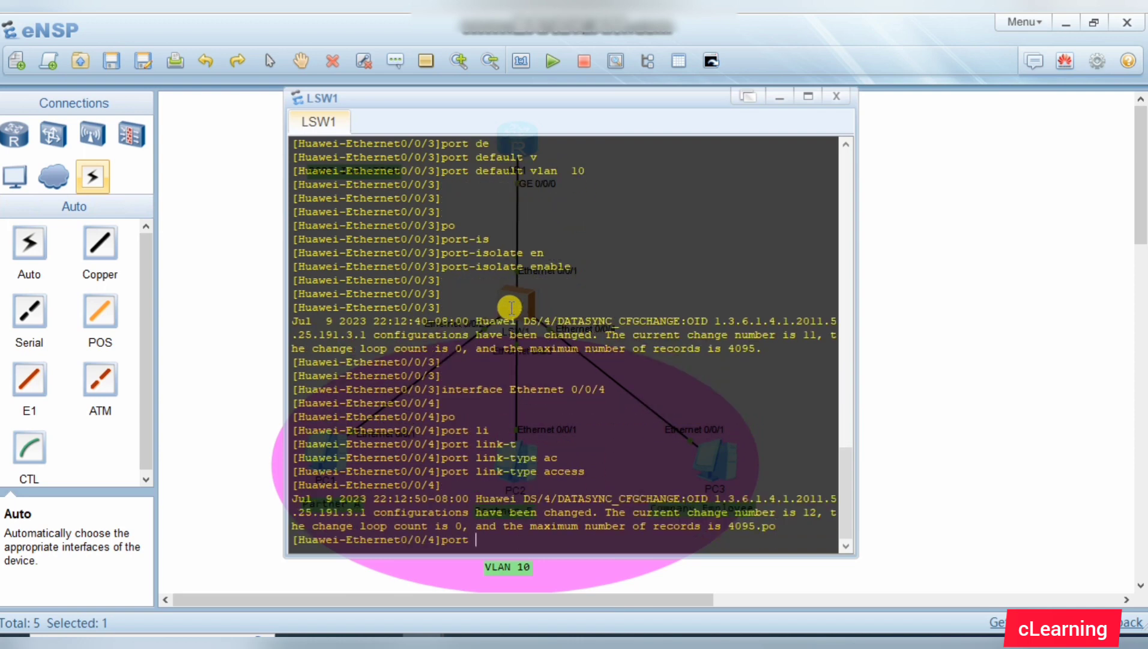
{"action": "key", "text": "Tab"}
{"action": "type", "text": "v"}
{"action": "key", "text": "Tab"}
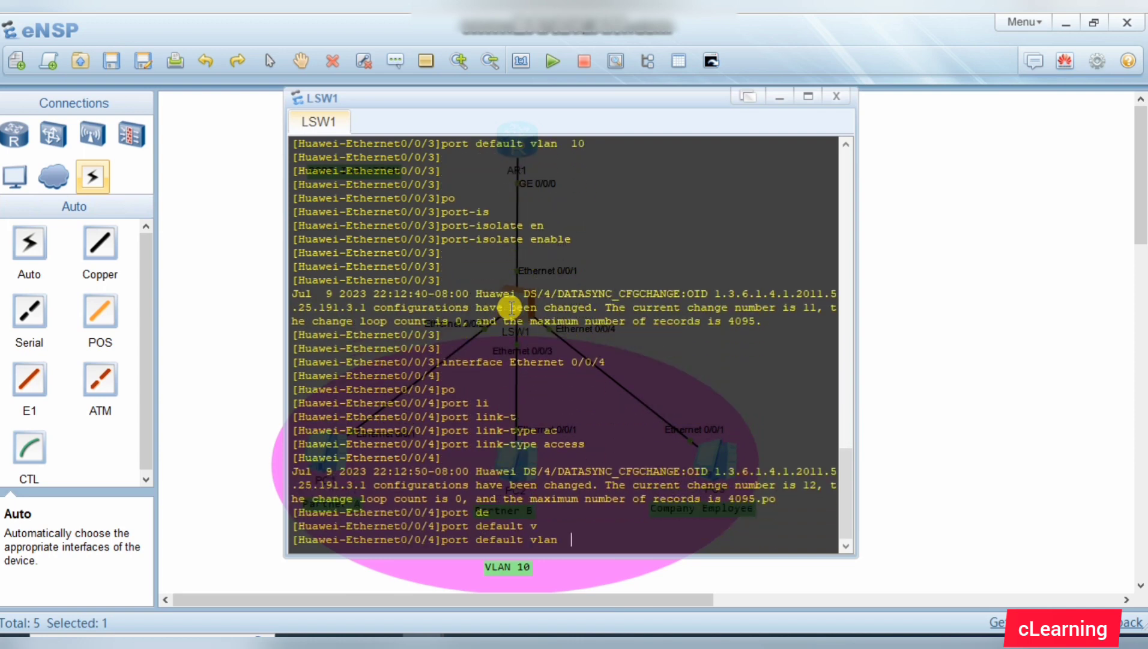
{"action": "type", "text": "10"}
{"action": "key", "text": "Return"}
{"action": "key", "text": "Return"}
{"action": "key", "text": "Return"}
{"action": "key", "text": "Return"}
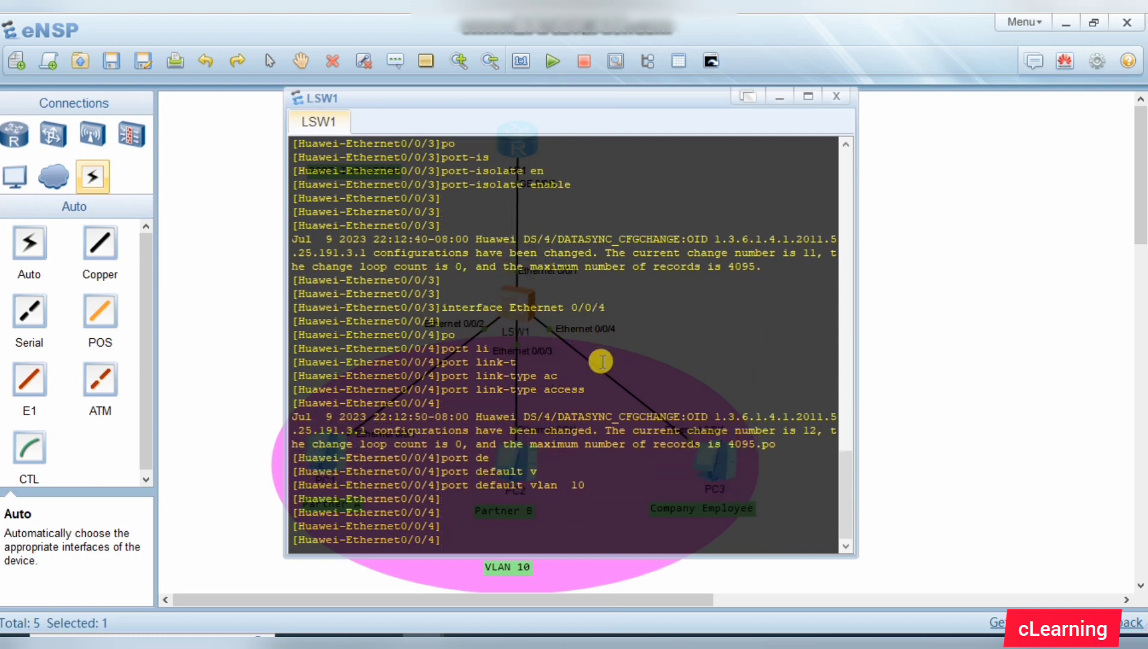
{"action": "left_click", "coordinate": [901, 387]}
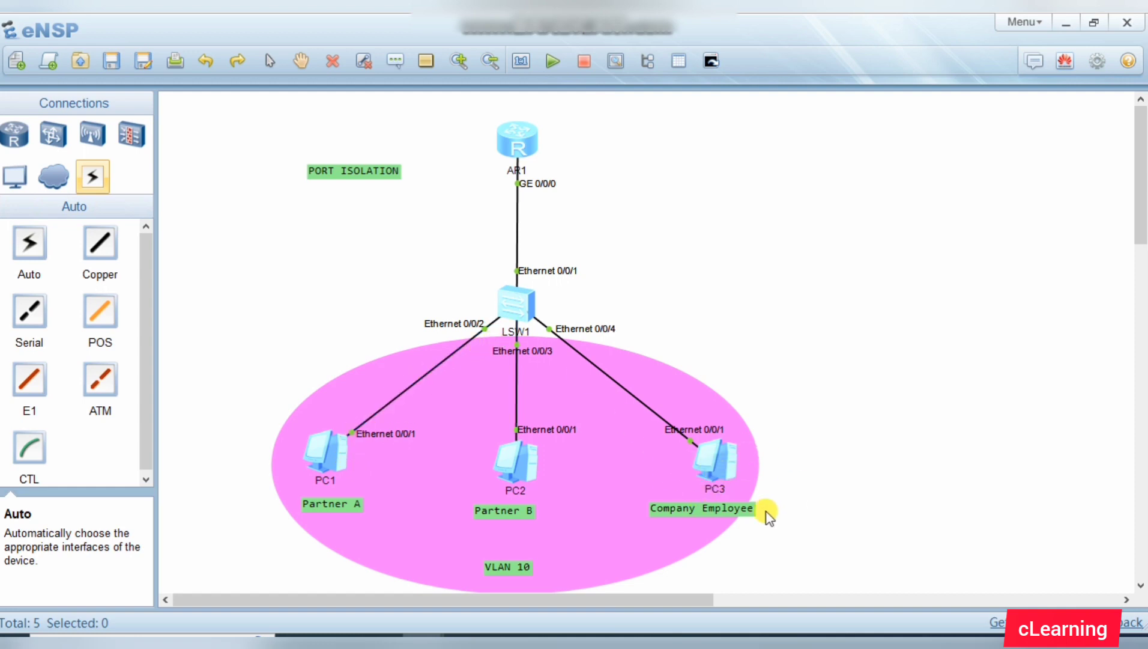
Step: Ping PC2 at 10.10.10.2 from PC1's command prompt to test the isolation between the partners
{"action": "left_click_drag", "start_coordinate": [725, 469], "coordinate": [720, 447]}
{"action": "double_click", "coordinate": [325, 448]}
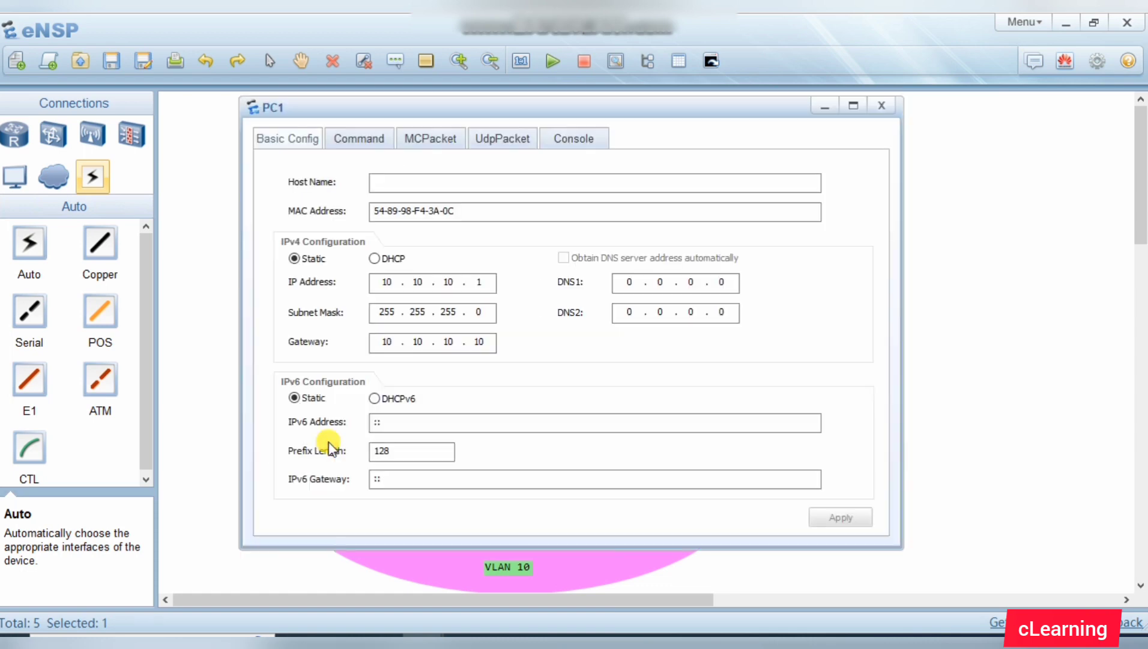
{"action": "left_click", "coordinate": [358, 138]}
{"action": "type", "text": "pi"}
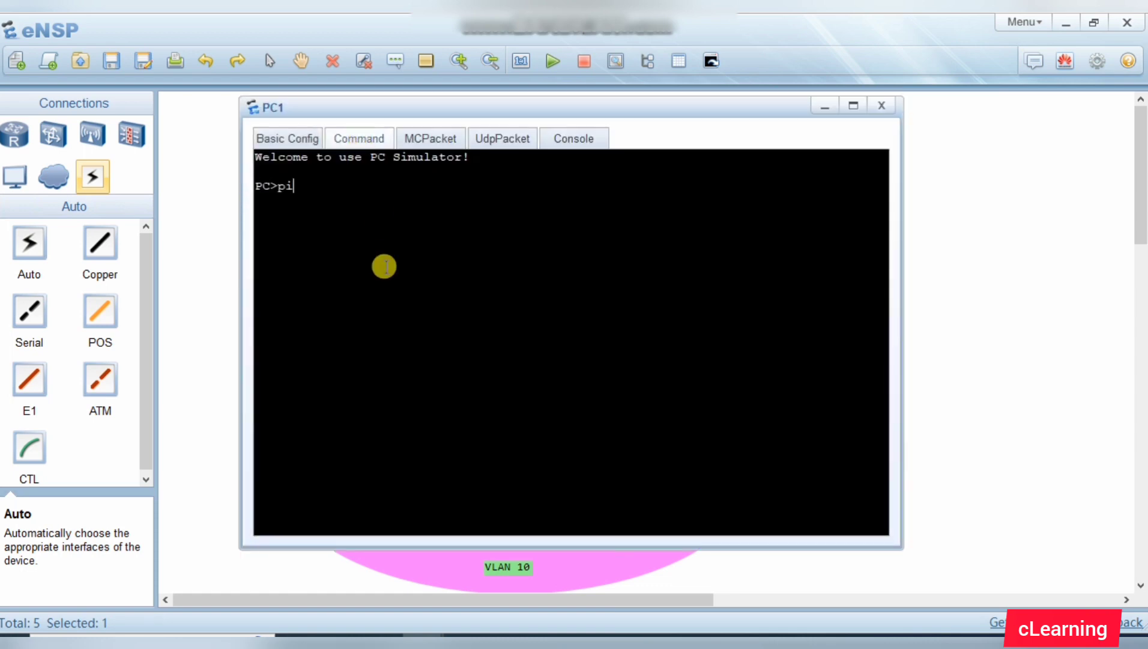
{"action": "type", "text": "ng 10/1"}
{"action": "type", "text": ".10.10."}
{"action": "key", "text": "Return"}
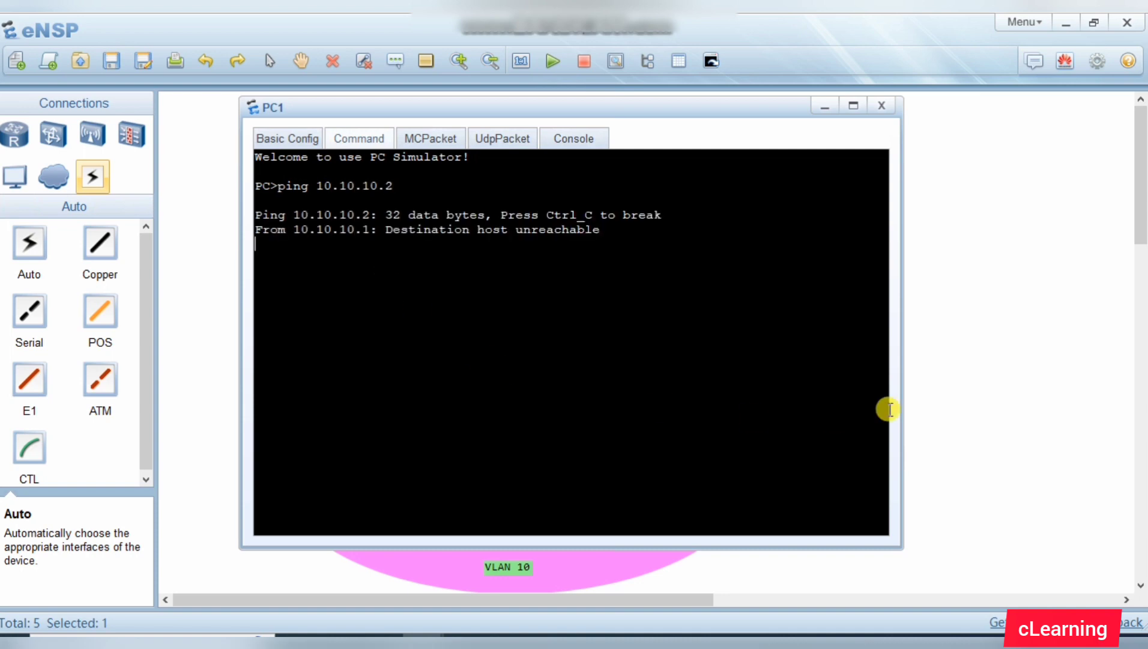
Step: Ping PC3 at 10.10.10.3 from PC2's command prompt and return to the topology
{"action": "left_click", "coordinate": [1039, 351]}
{"action": "double_click", "coordinate": [498, 466]}
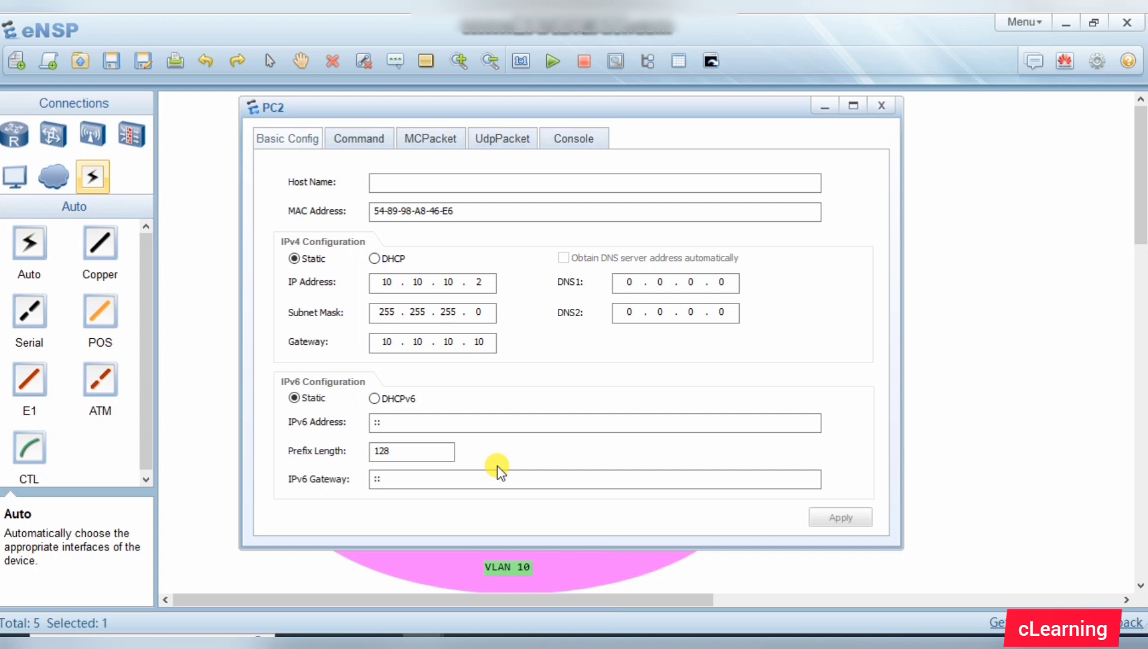
{"action": "left_click", "coordinate": [356, 138]}
{"action": "type", "text": "ping 1"}
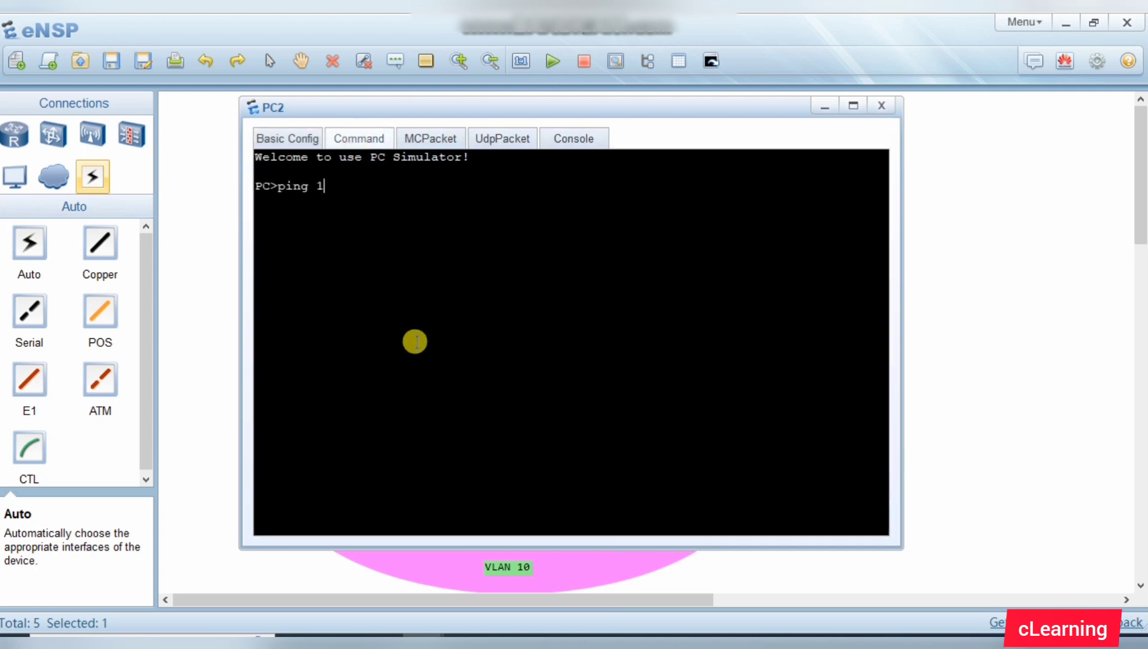
{"action": "type", "text": "0.10.10.3"}
{"action": "key", "text": "Return"}
{"action": "left_click", "coordinate": [1010, 325]}
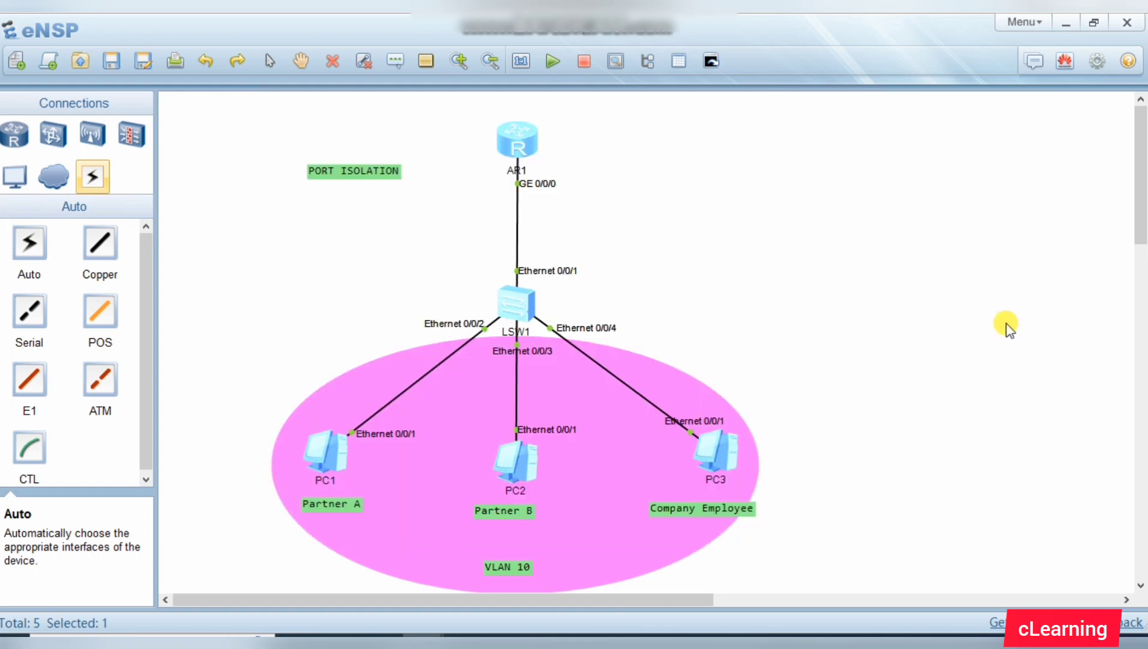
Step: Ping PC3 at 10.10.10.3 from PC1's command prompt and return to the topology
{"action": "double_click", "coordinate": [334, 485]}
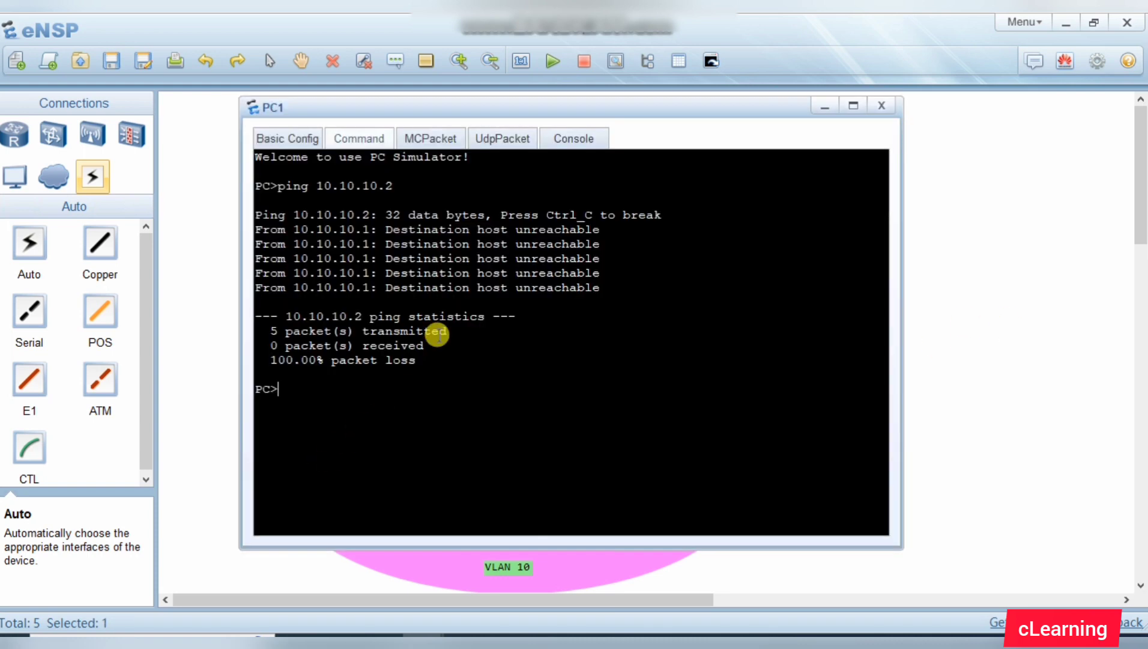
{"action": "key", "text": "Up"}
{"action": "type", "text": "3"}
{"action": "key", "text": "Return"}
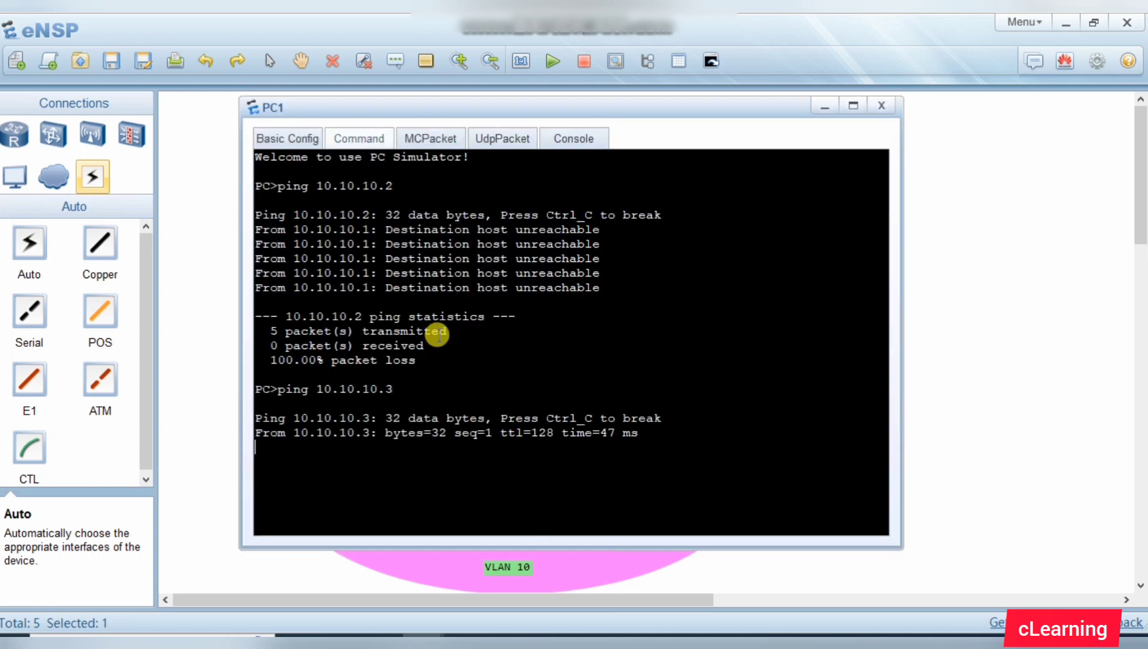
{"action": "left_click", "coordinate": [975, 423]}
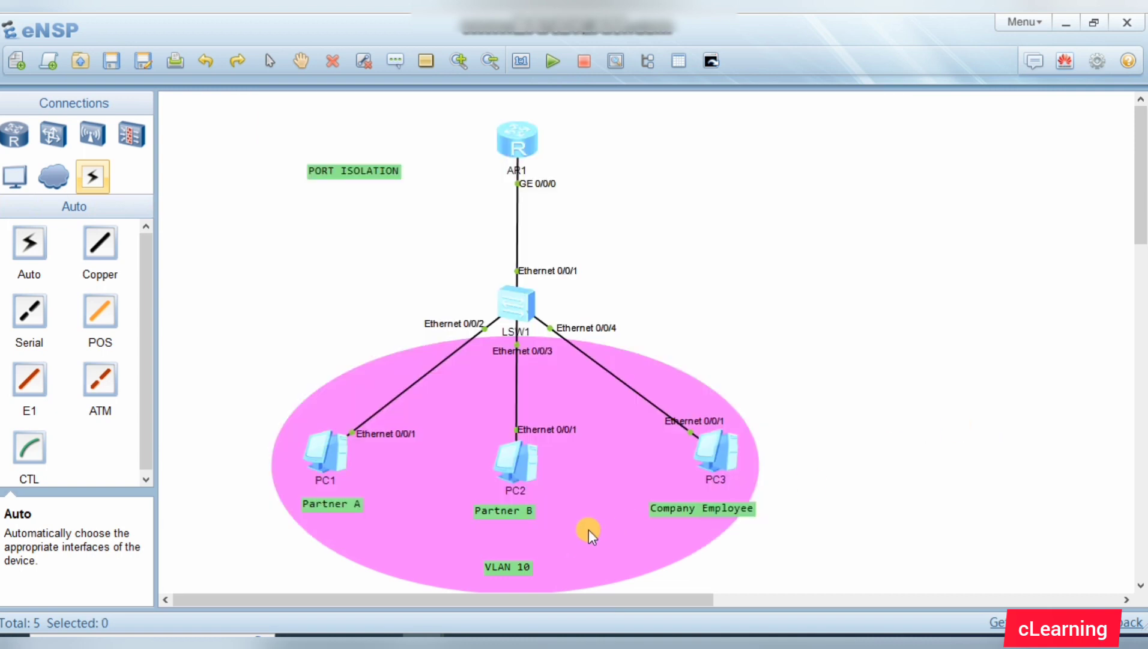
Step: Ping PC1 at 10.10.10.1 from PC2's command prompt and return to the topology
{"action": "double_click", "coordinate": [514, 471]}
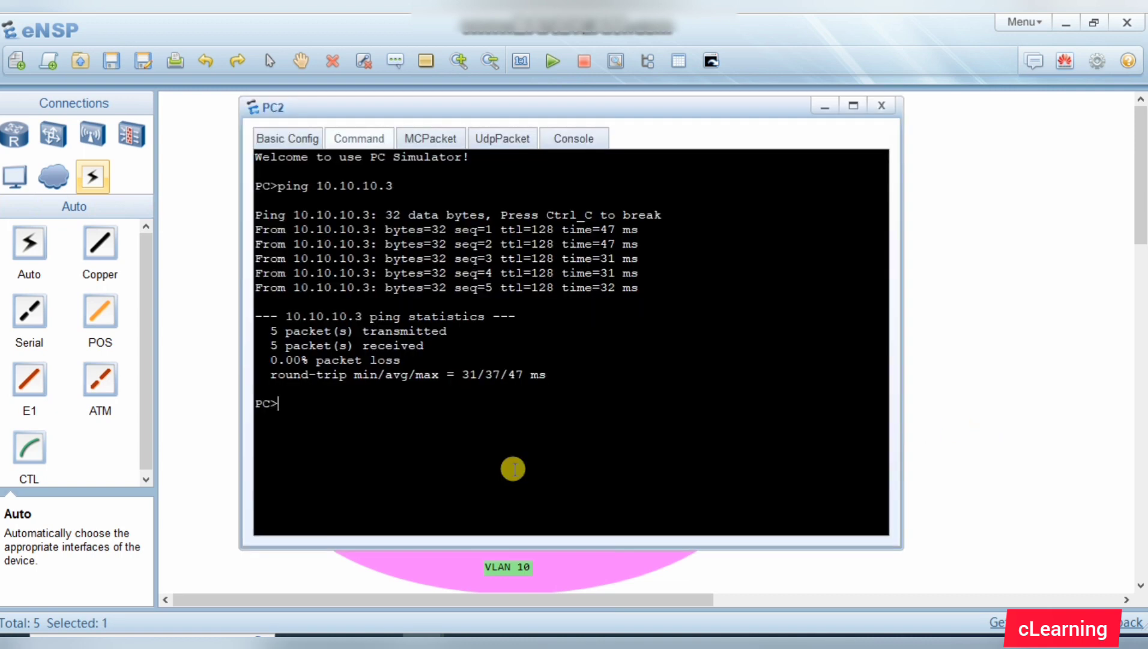
{"action": "key", "text": "Up"}
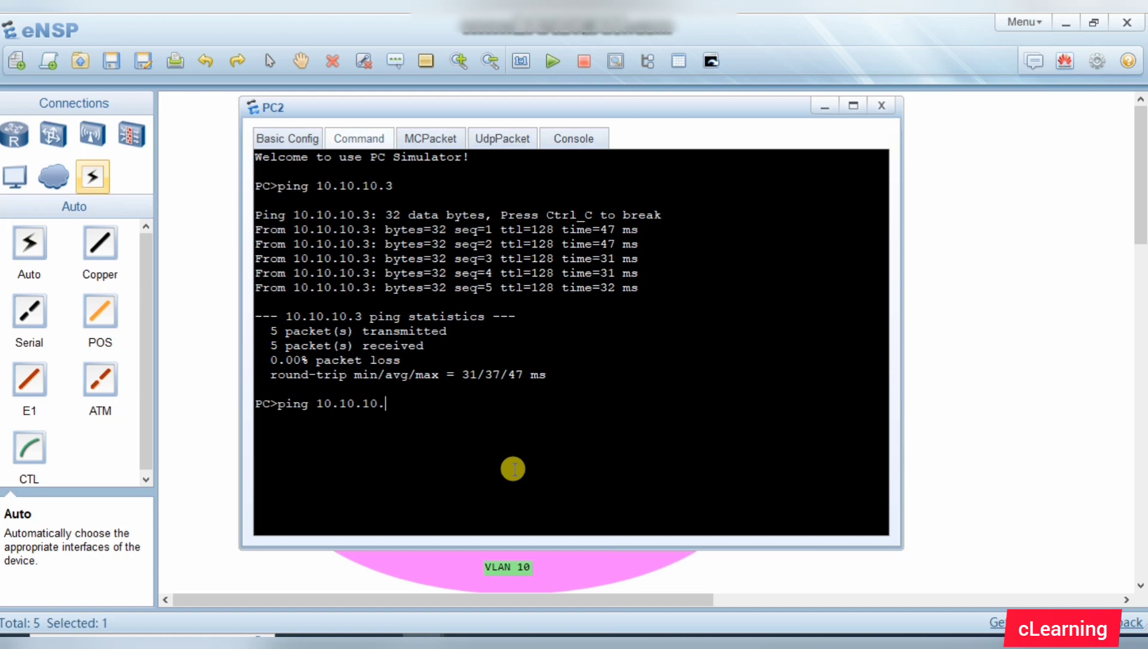
{"action": "key", "text": "Return"}
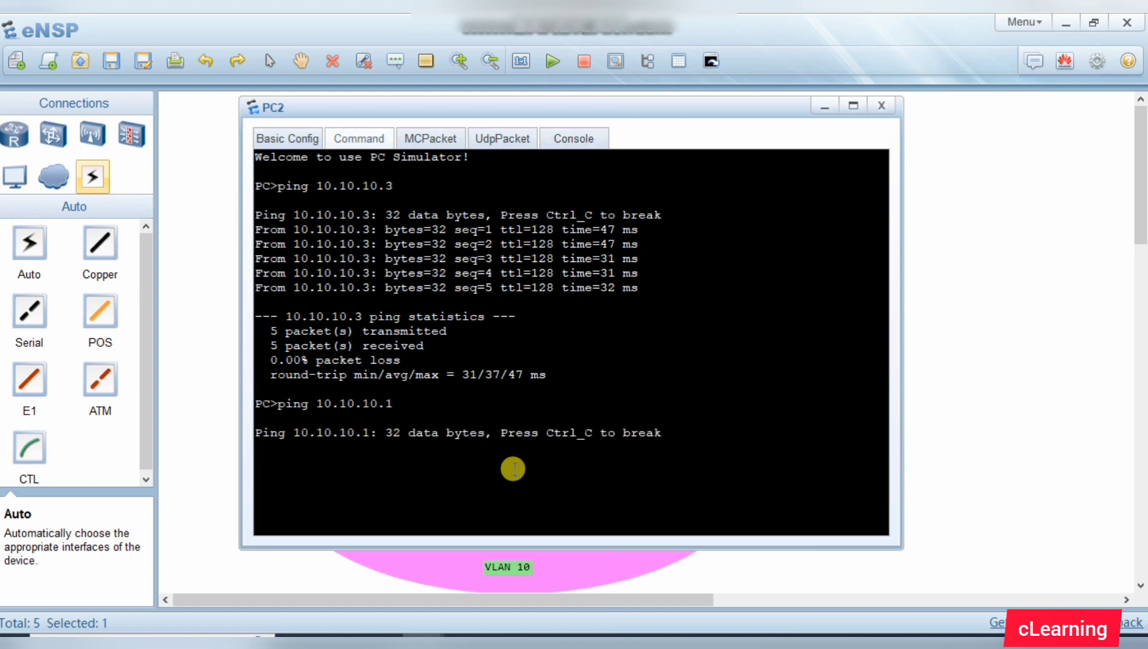
{"action": "left_click", "coordinate": [928, 414]}
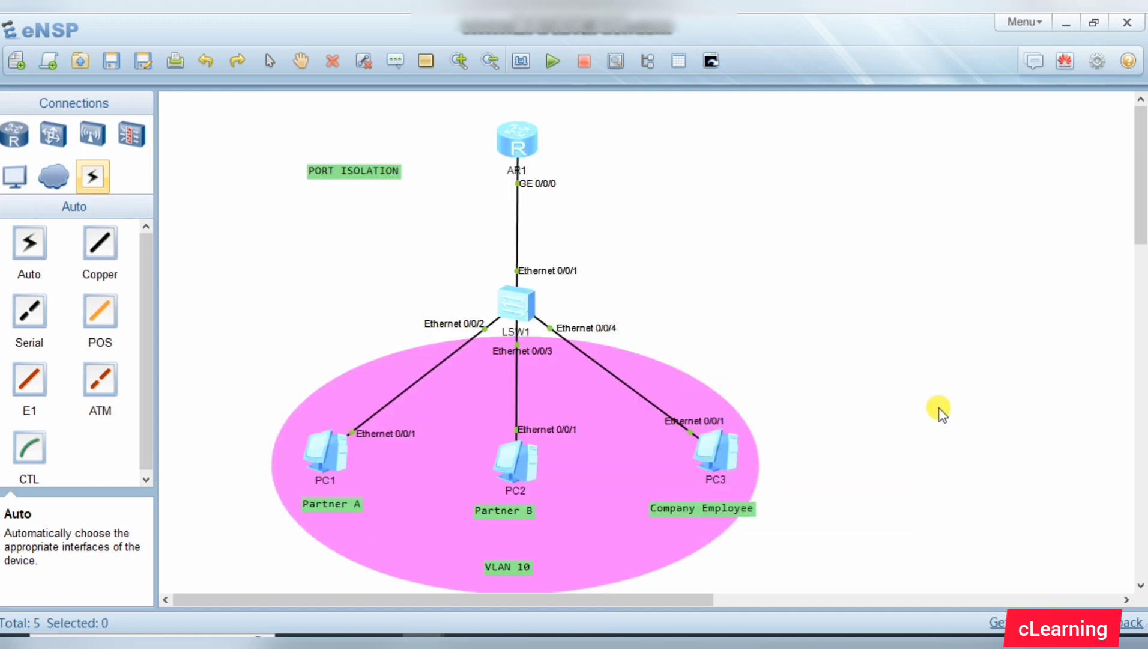
Step: Ping PC1 at 10.10.10.1 from PC3's command prompt and return to the topology
{"action": "double_click", "coordinate": [688, 458]}
{"action": "left_click", "coordinate": [357, 137]}
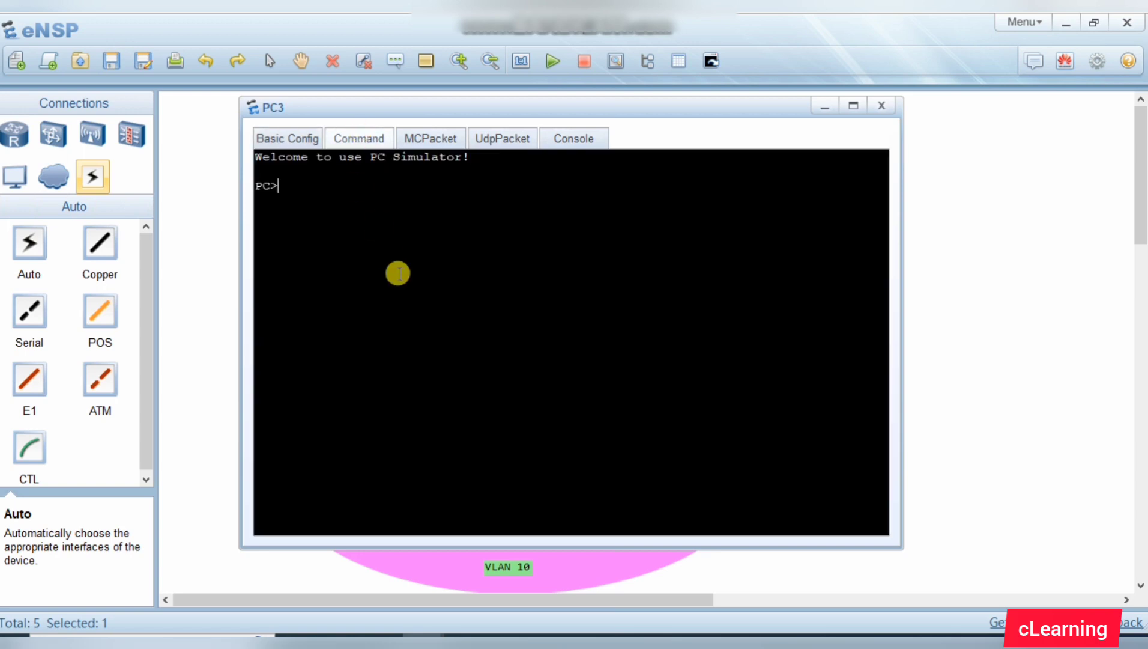
{"action": "type", "text": "ping 10.10.10.1"}
{"action": "key", "text": "Return"}
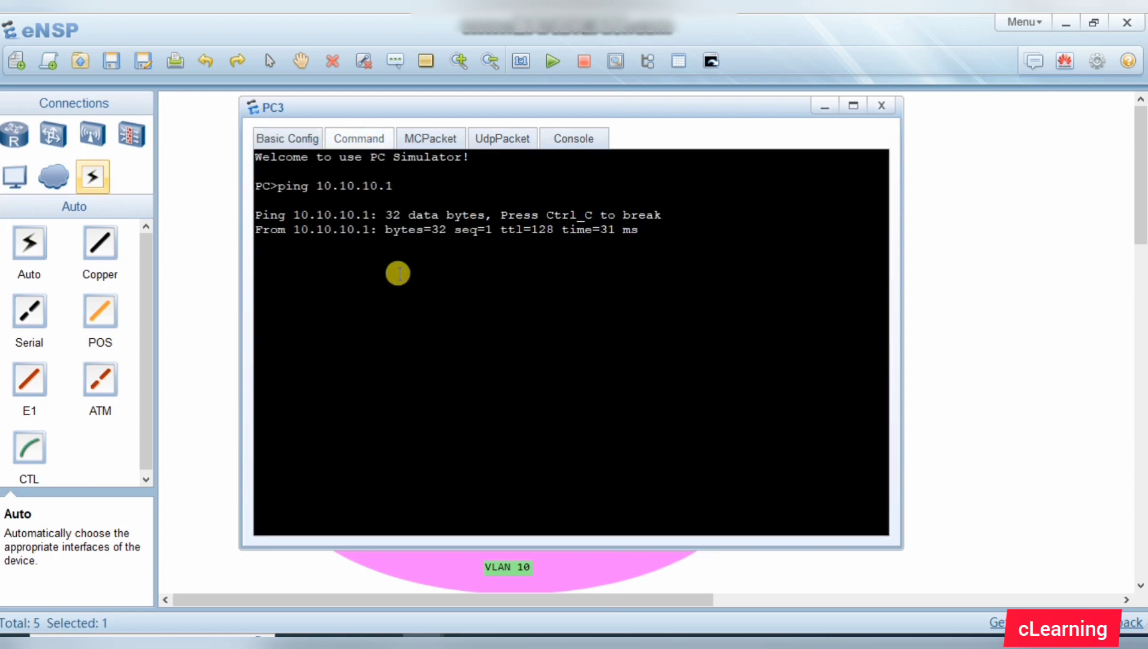
{"action": "left_click", "coordinate": [1000, 337]}
Step: Ping PC2 at 10.10.10.2 from PC3's command prompt and return to the topology
{"action": "double_click", "coordinate": [335, 457]}
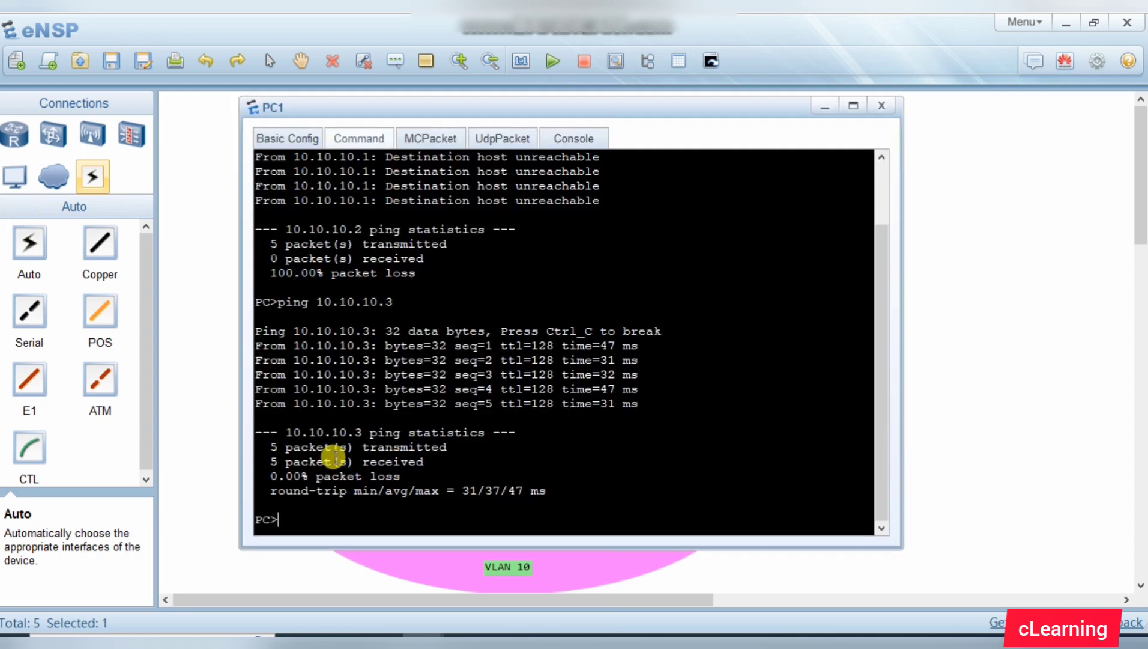
{"action": "left_click", "coordinate": [1011, 426]}
{"action": "double_click", "coordinate": [714, 455]}
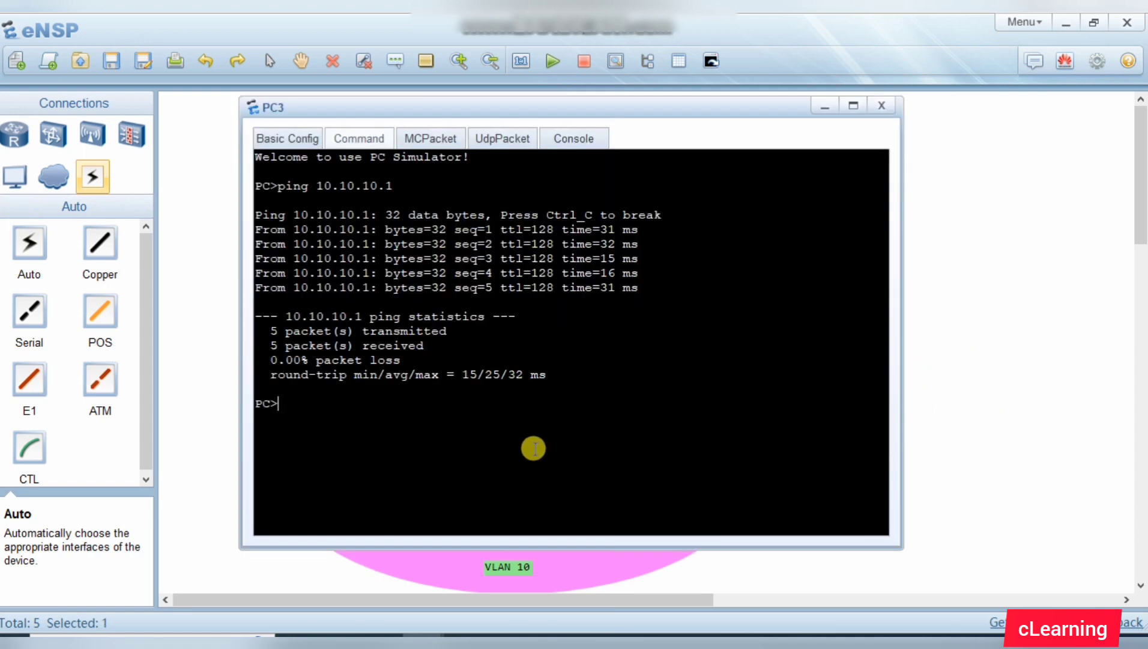
{"action": "key", "text": "Up"}
{"action": "key", "text": "BackSpace"}
{"action": "type", "text": "2"}
{"action": "key", "text": "Return"}
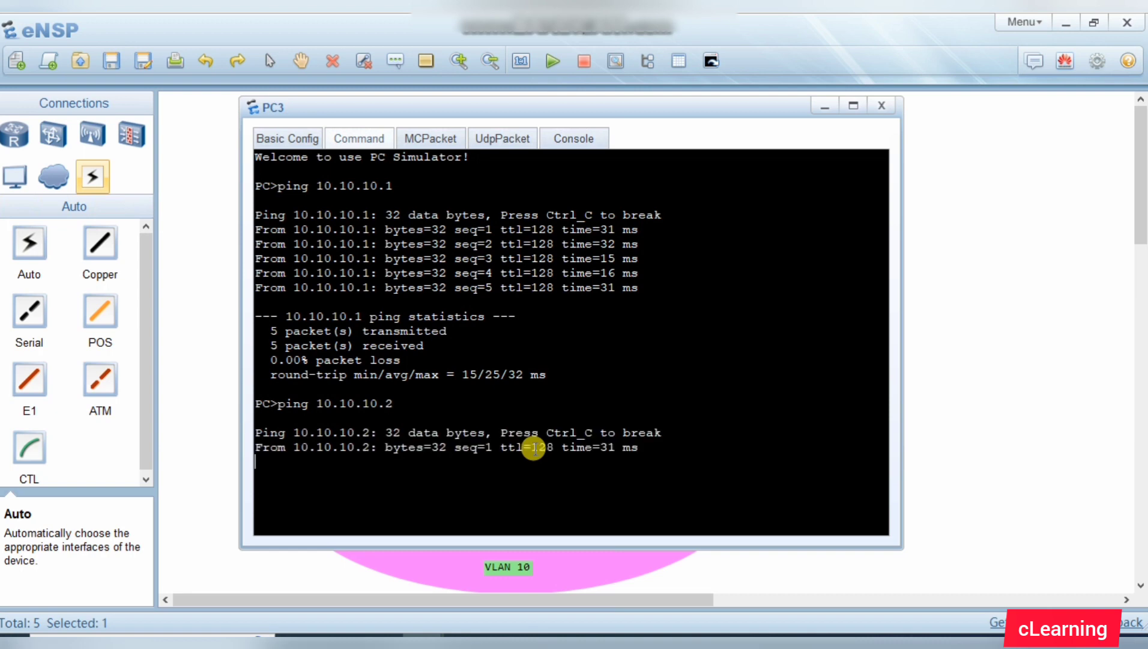
{"action": "left_click", "coordinate": [992, 436]}
Step: Repeat the ping to PC1 at 10.10.10.1 from PC2's command prompt and return to the topology
{"action": "double_click", "coordinate": [510, 460]}
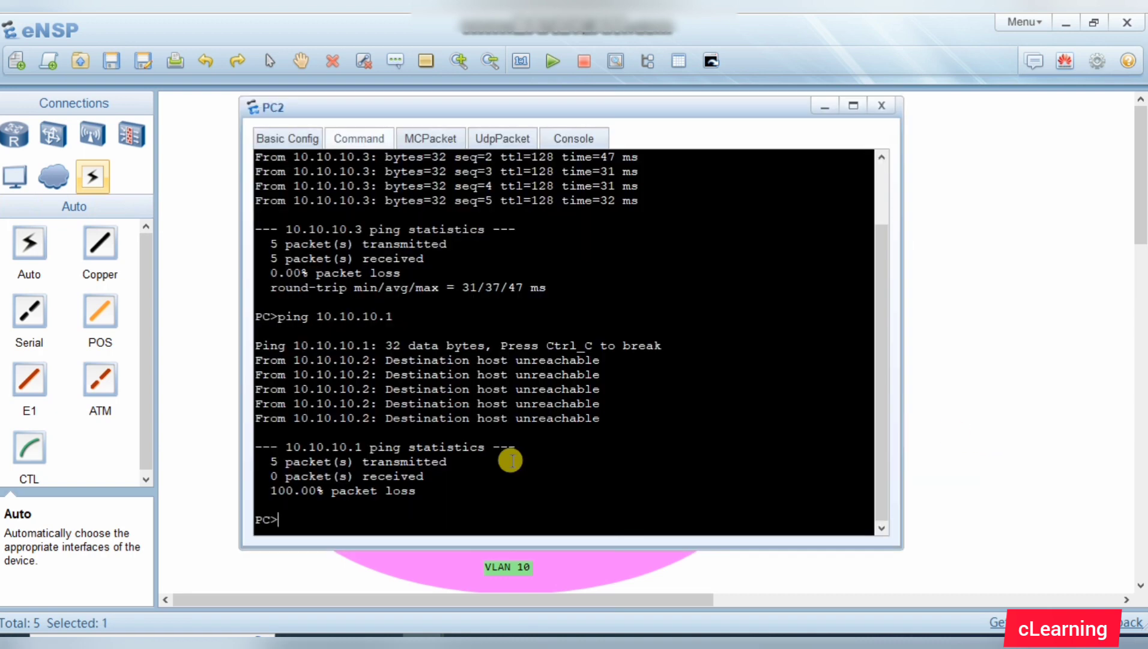
{"action": "key", "text": "Up"}
{"action": "key", "text": "Return"}
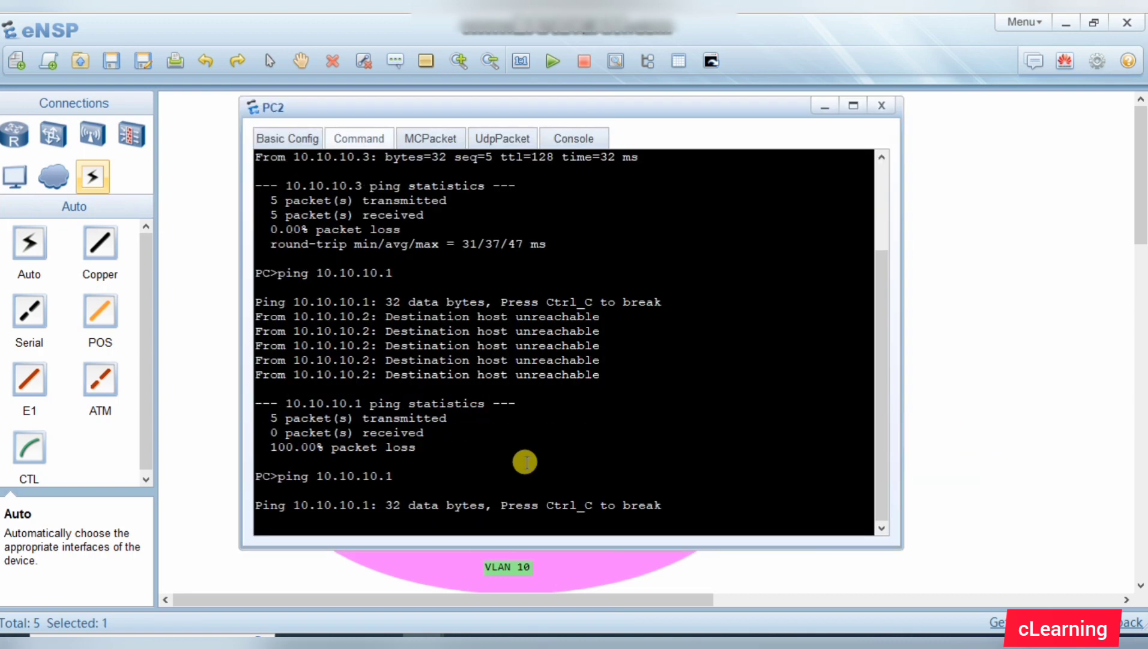
{"action": "left_click", "coordinate": [969, 382]}
Step: Ping PC2 at 10.10.10.2 again from PC1's command prompt and close PC1's window
{"action": "double_click", "coordinate": [346, 487]}
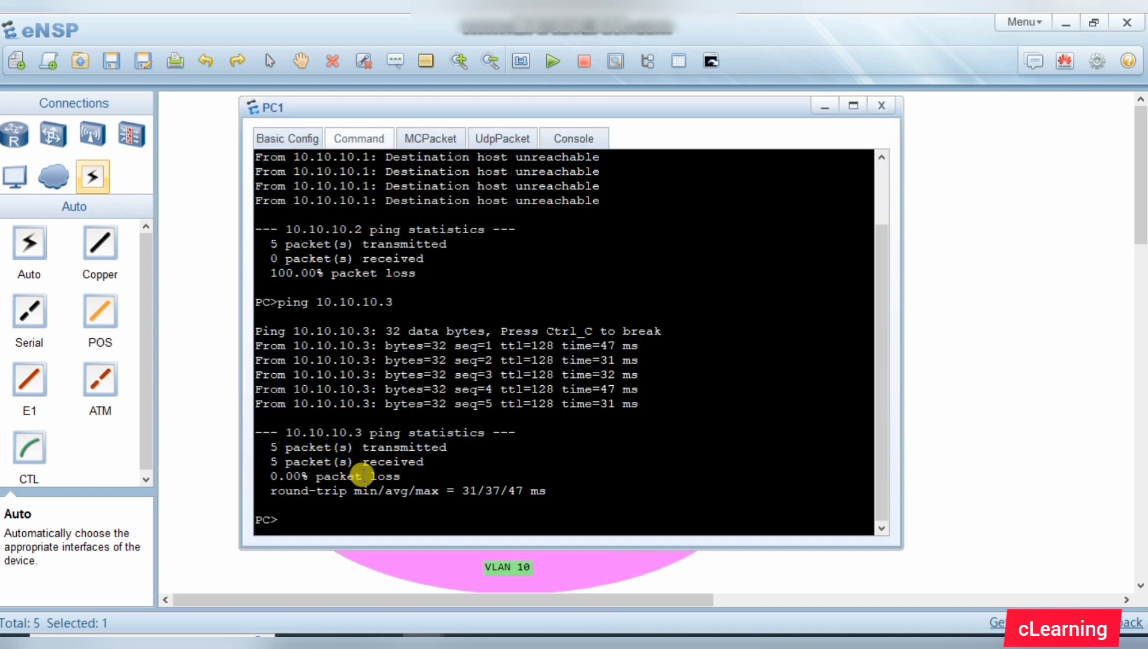
{"action": "key", "text": "Up"}
{"action": "key", "text": "BackSpace"}
{"action": "type", "text": "2"}
{"action": "key", "text": "Return"}
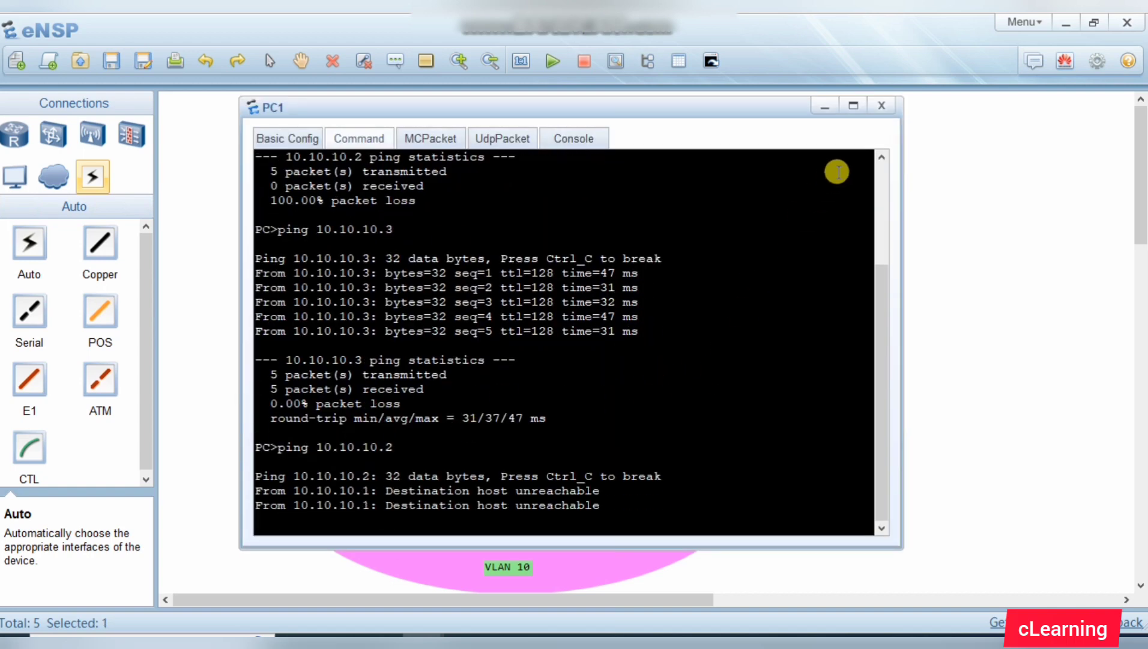
{"action": "left_click", "coordinate": [882, 107]}
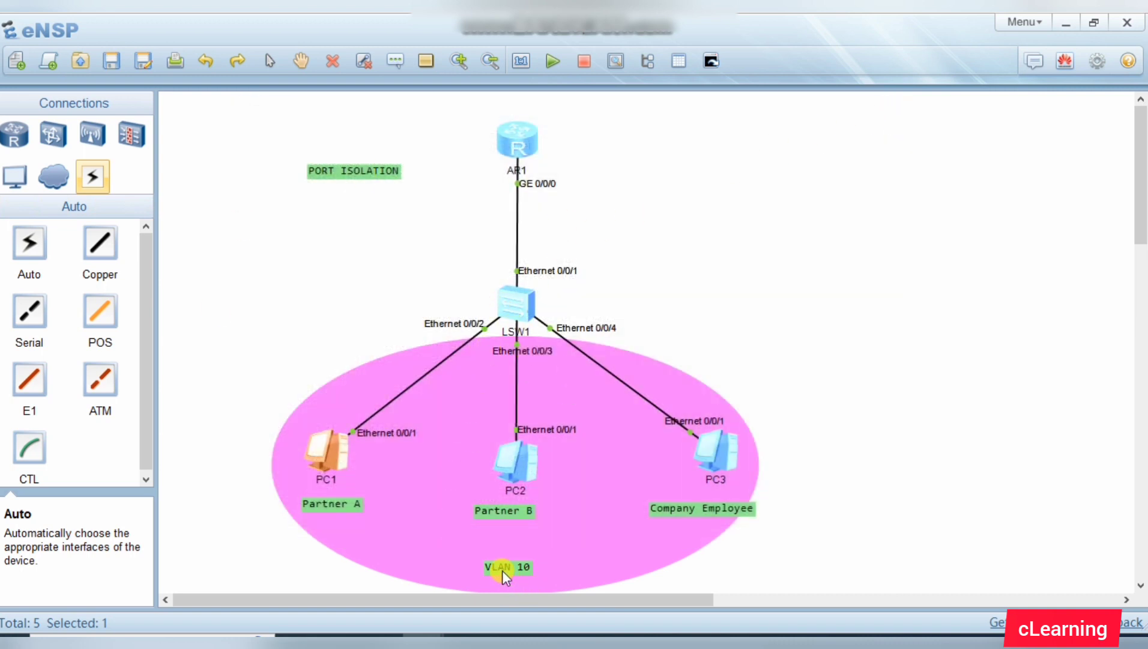
Step: Shift the VLAN 10 label slightly up and to the left inside the pink ellipse
{"action": "left_click_drag", "start_coordinate": [503, 571], "coordinate": [487, 568]}
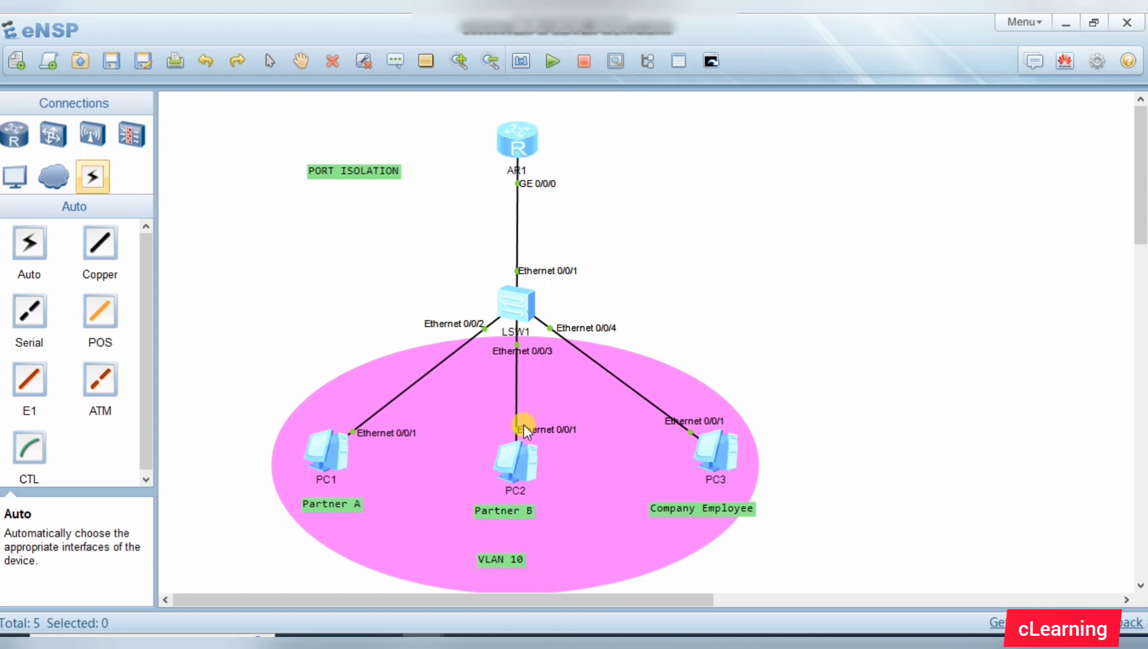